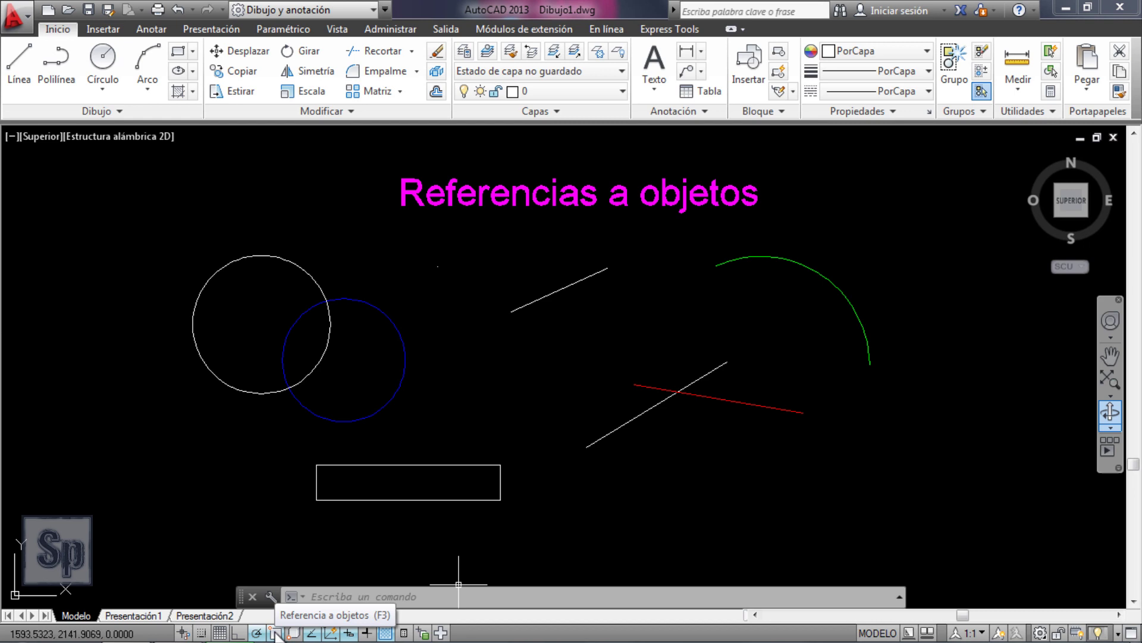
Toggle OSNAP off and back on, then open Parámetros de dibujo at the object snap modes.
click(276, 633)
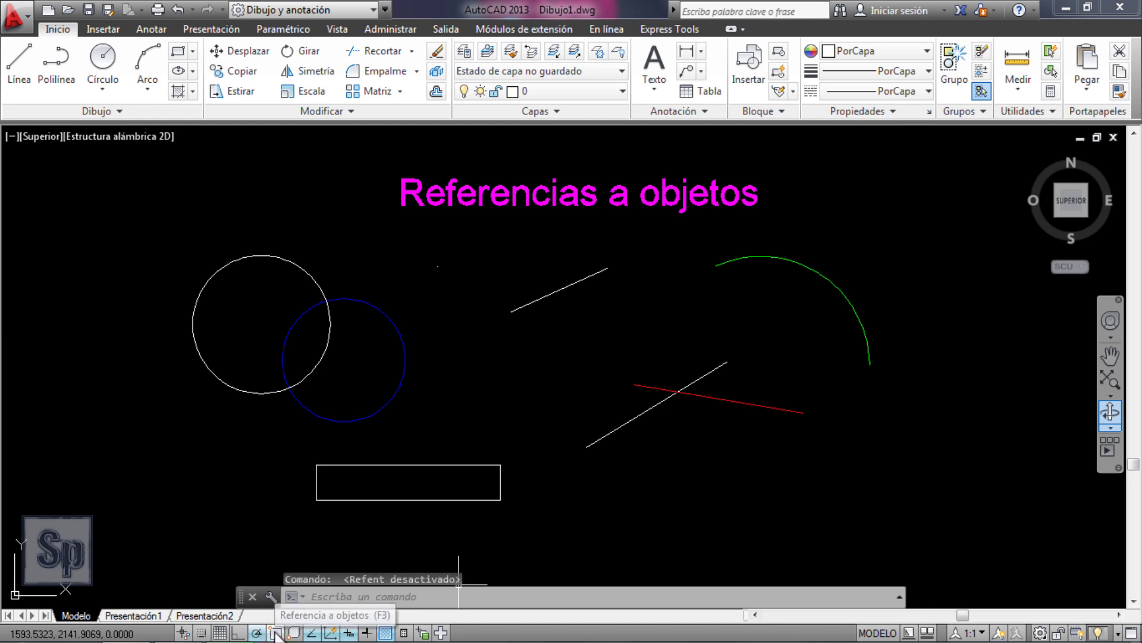
click(276, 633)
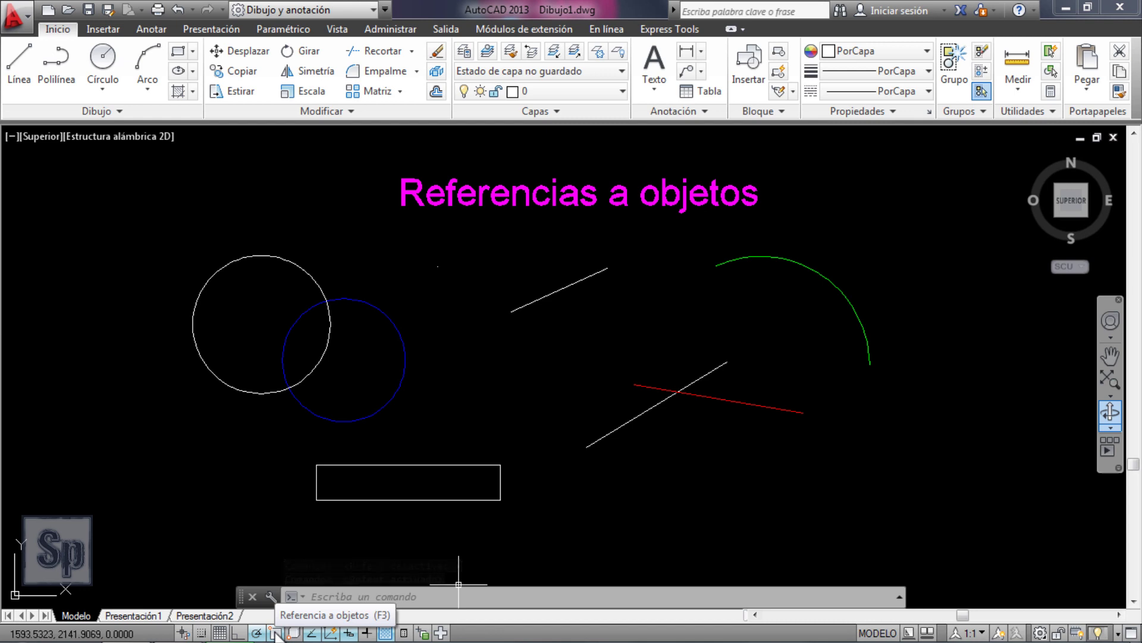
right_click(275, 633)
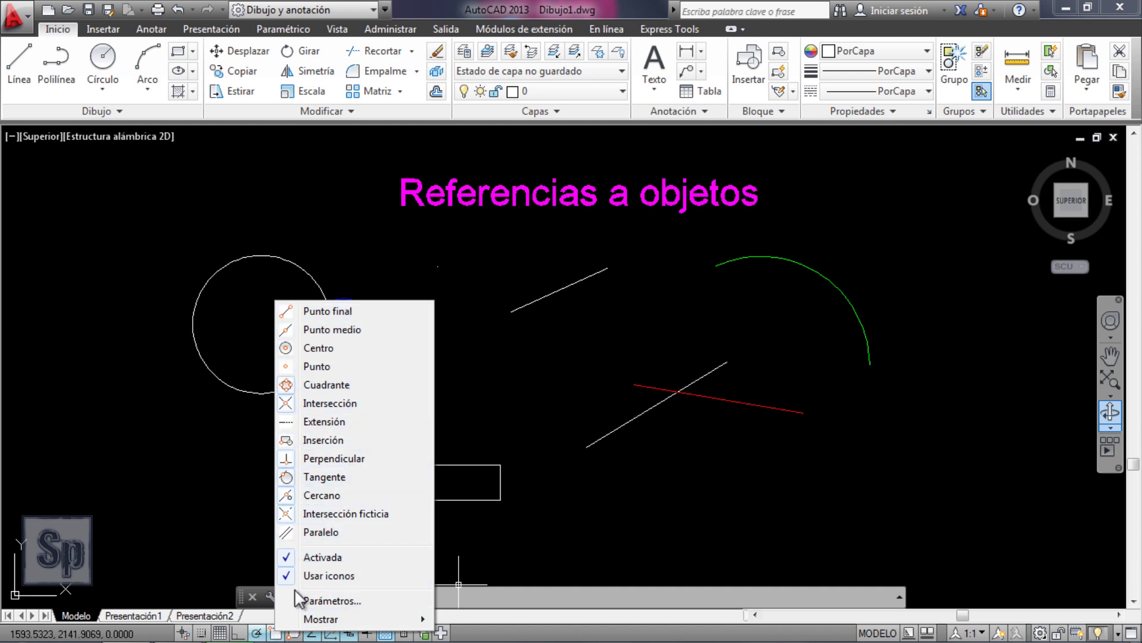
click(323, 600)
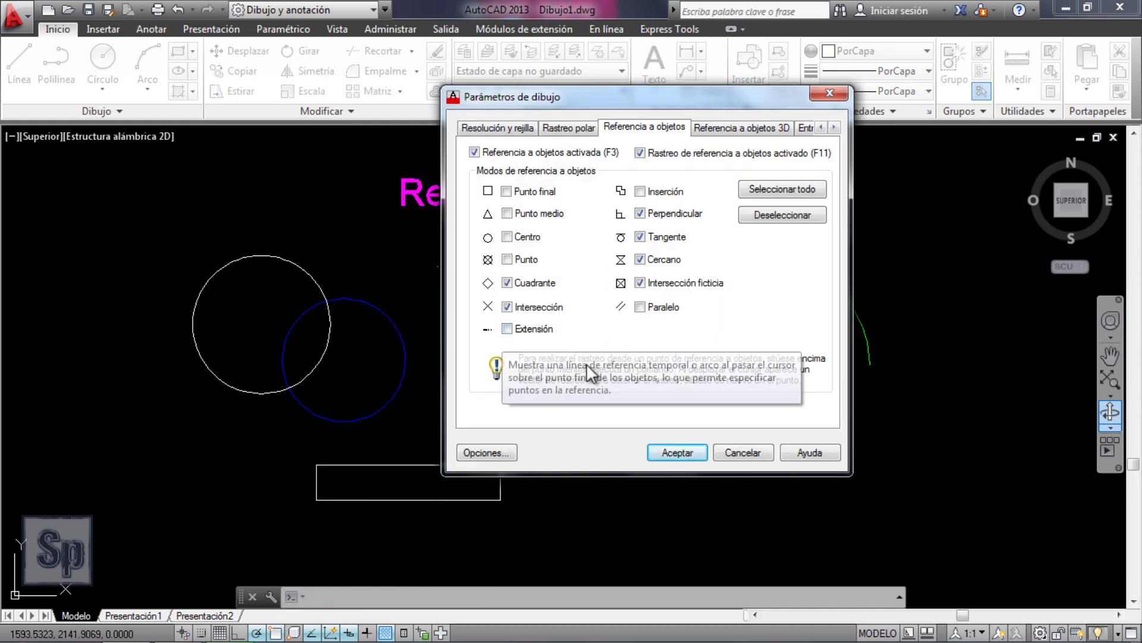
Clear Intersección, Cuadrante, Intersección ficticia, Cercano, Tangente and Perpendicular, leaving only Punto final, and accept.
click(507, 307)
click(507, 283)
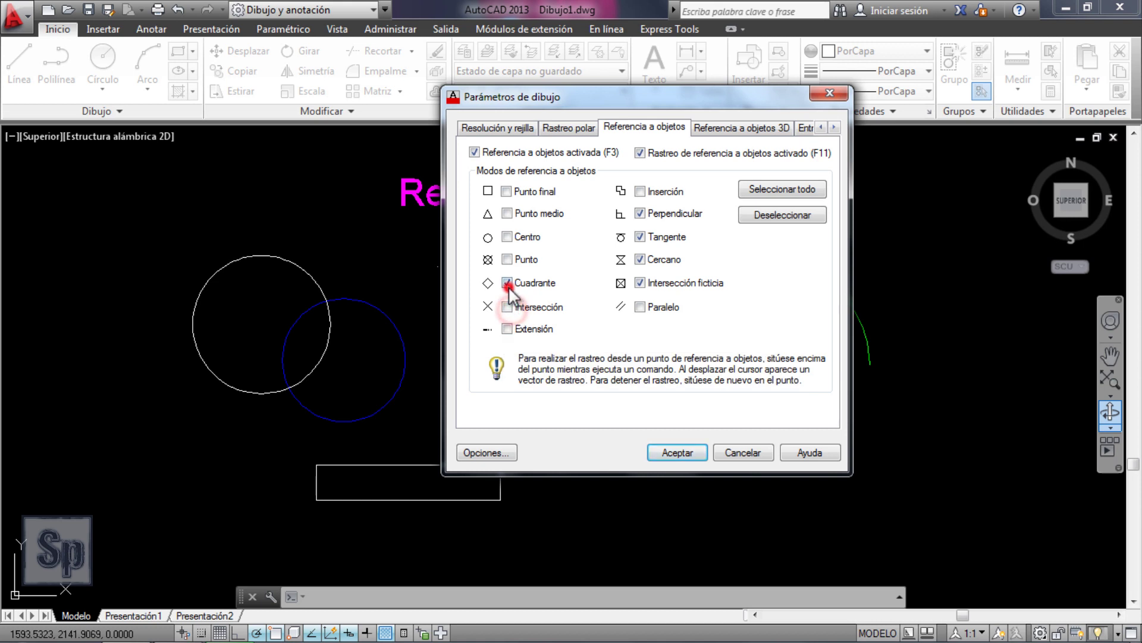
click(632, 279)
click(639, 259)
click(640, 236)
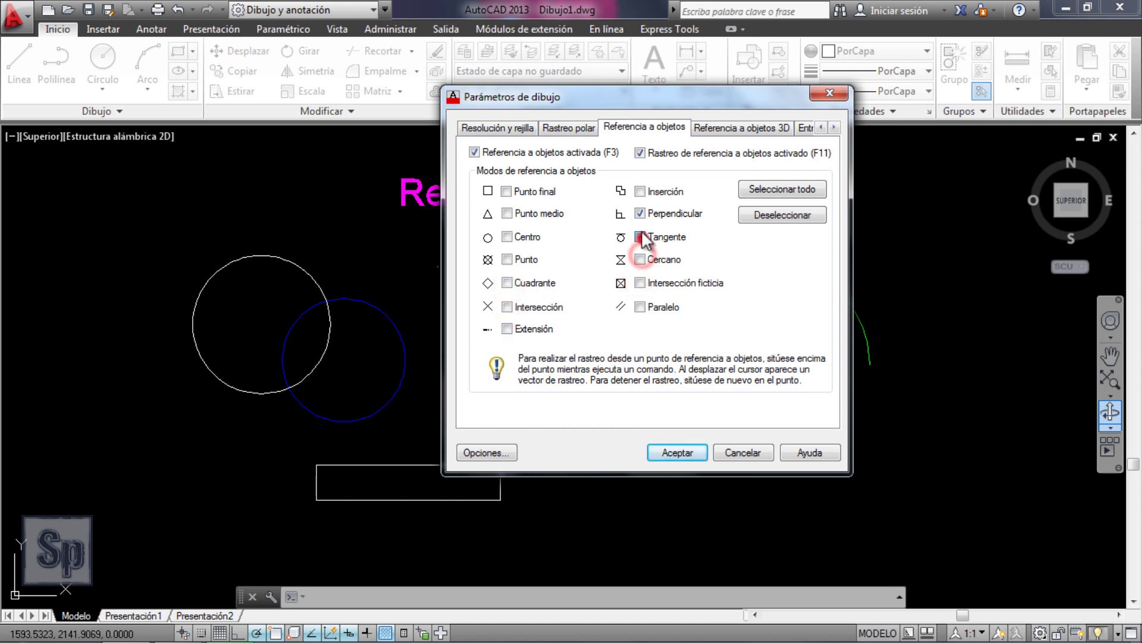
click(639, 213)
click(506, 191)
click(667, 451)
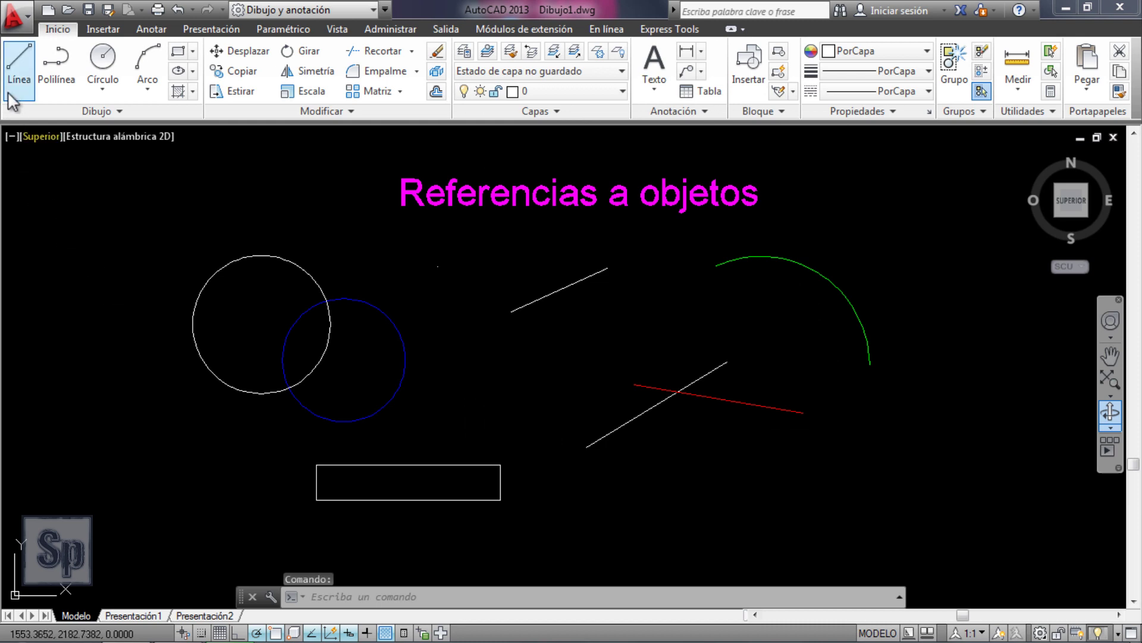
Start the LINEA command to preview endpoint snap markers on the objects.
click(18, 64)
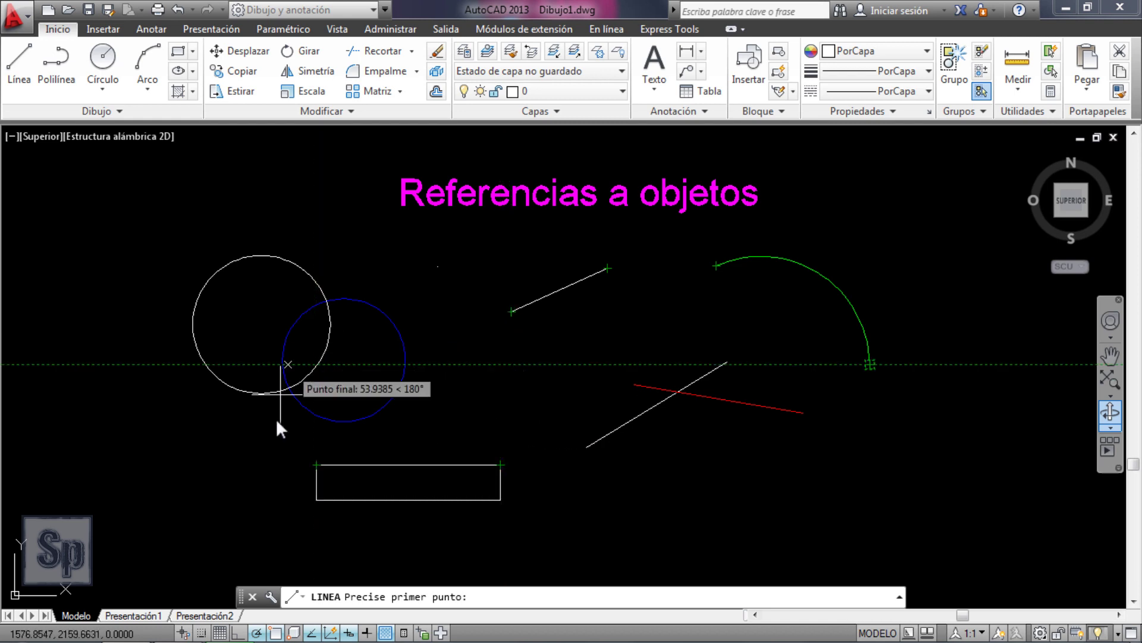
Turn on the Punto medio and Centro object snaps from the Object Snap menu.
right_click(274, 633)
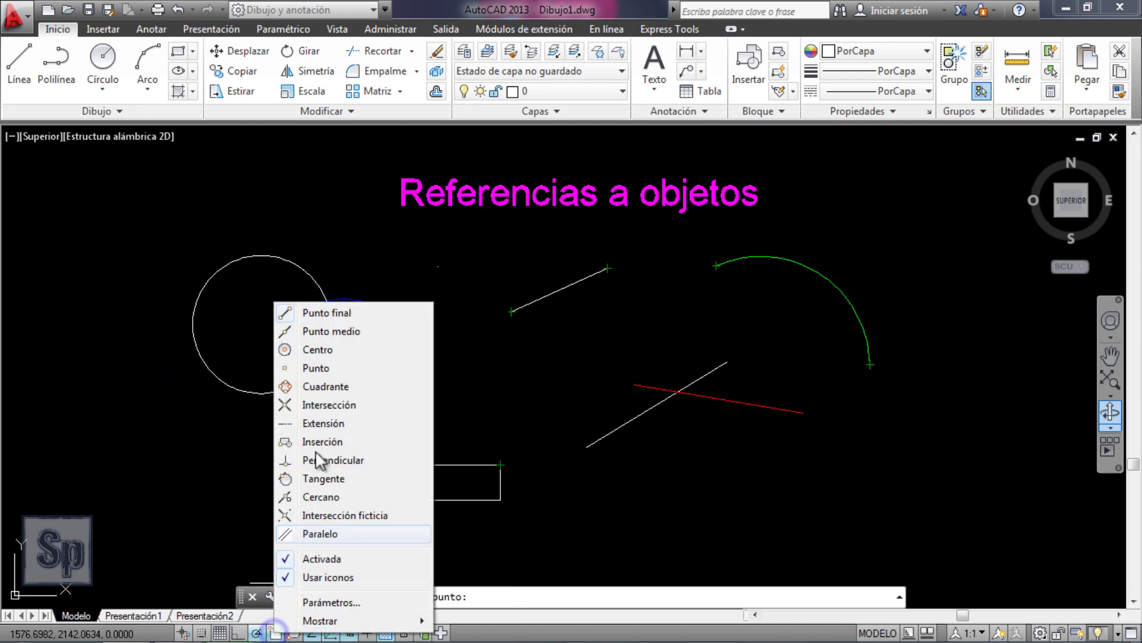
click(312, 331)
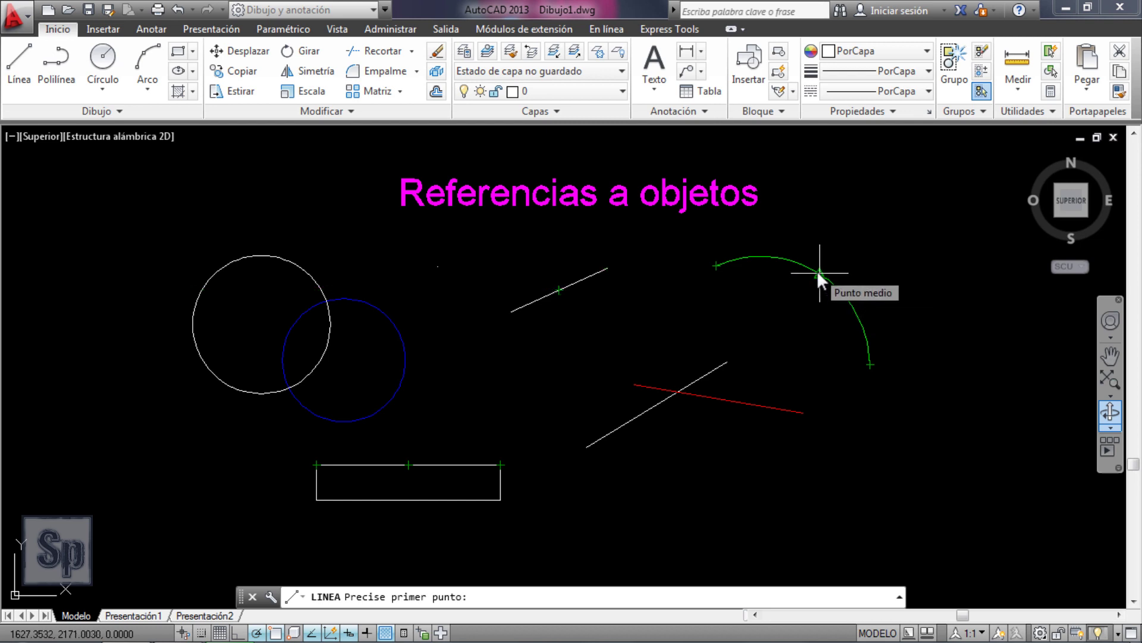
right_click(276, 634)
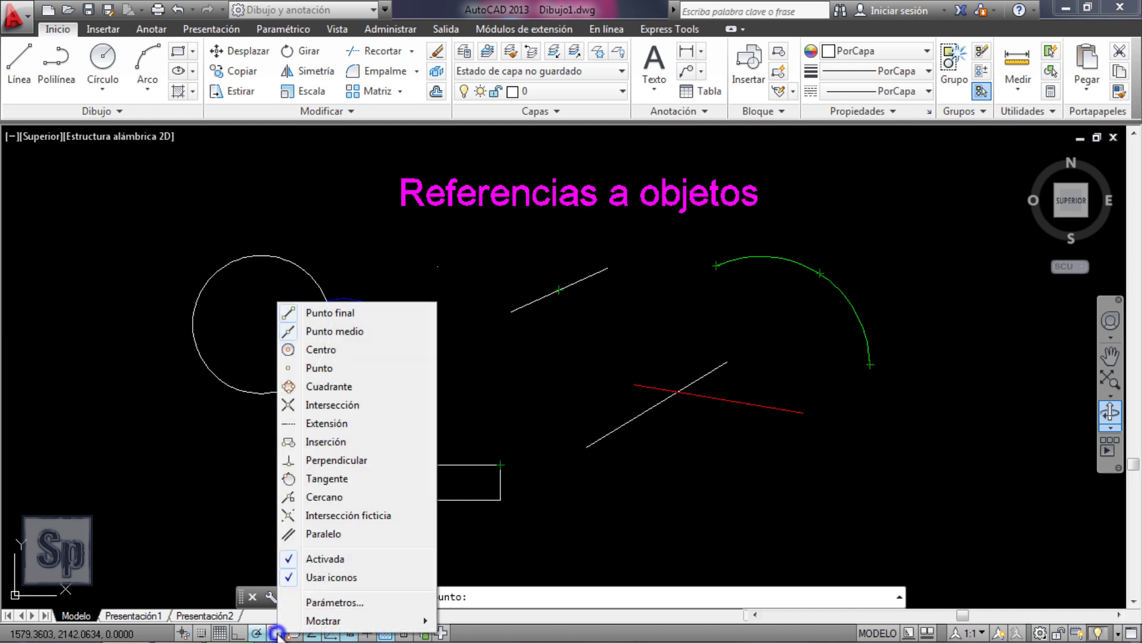
click(320, 351)
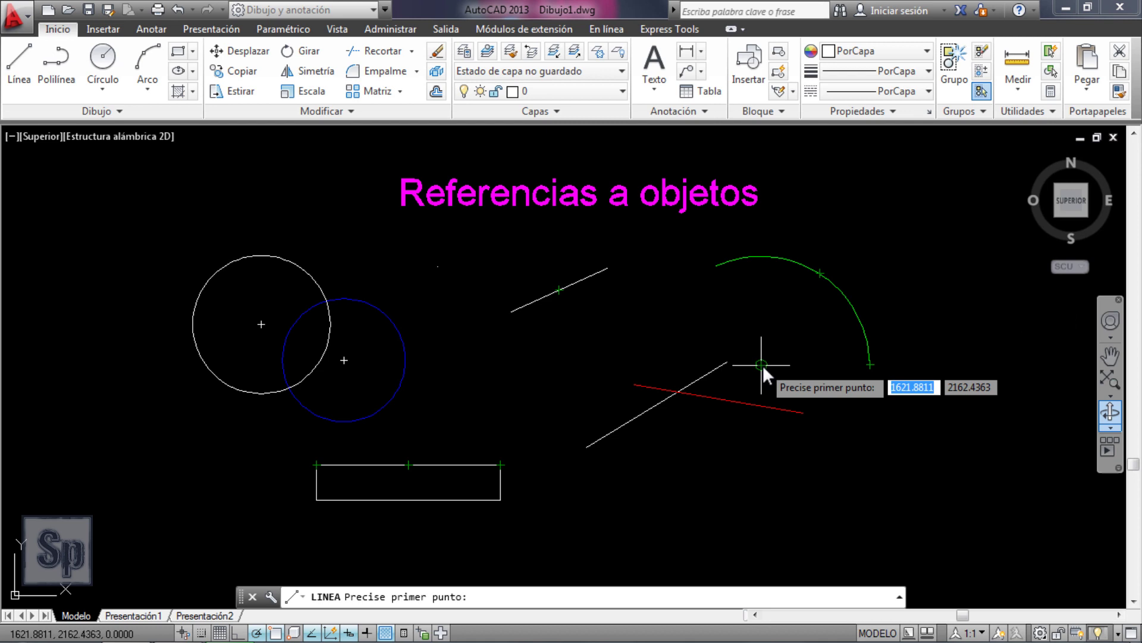
Turn on the Punto (node) and Cuadrante object snaps from the Object Snap menu.
right_click(272, 633)
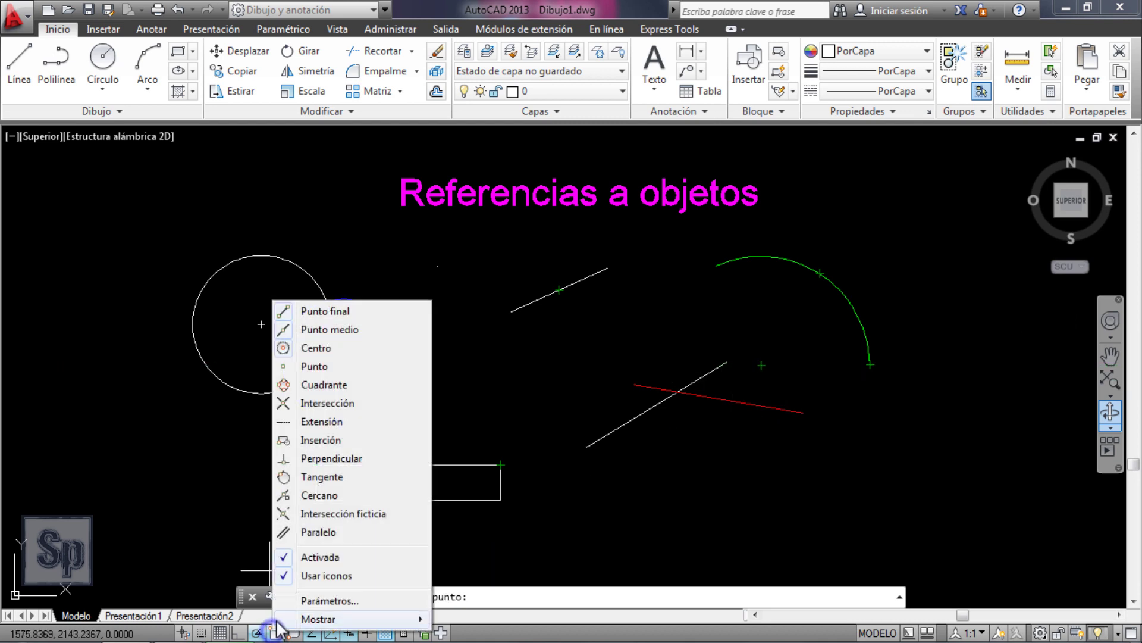
click(321, 367)
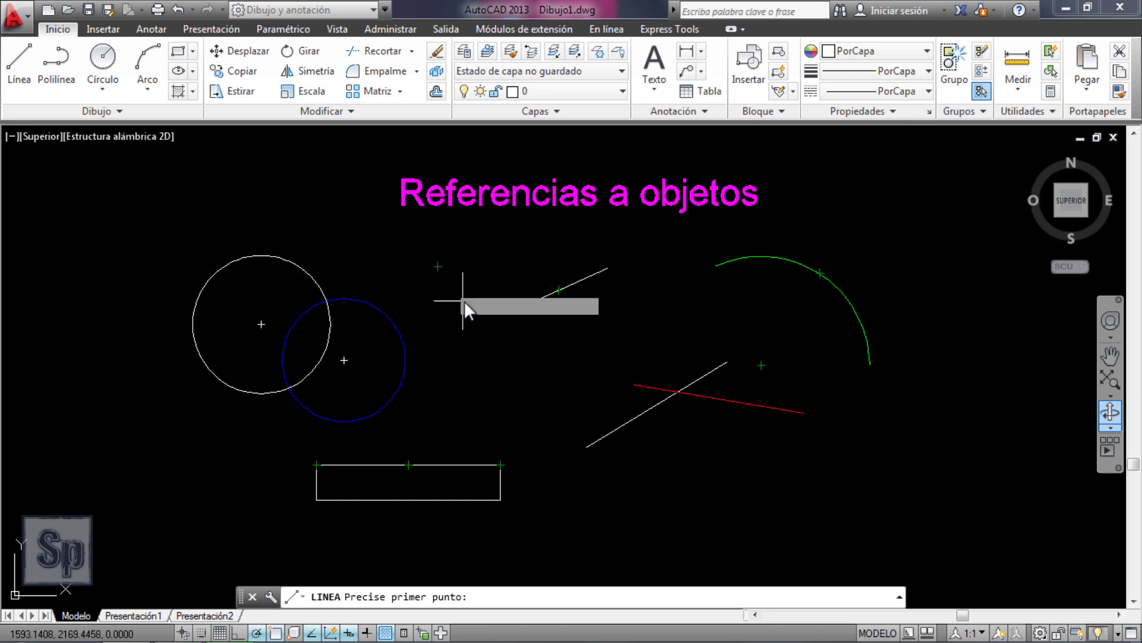
right_click(276, 633)
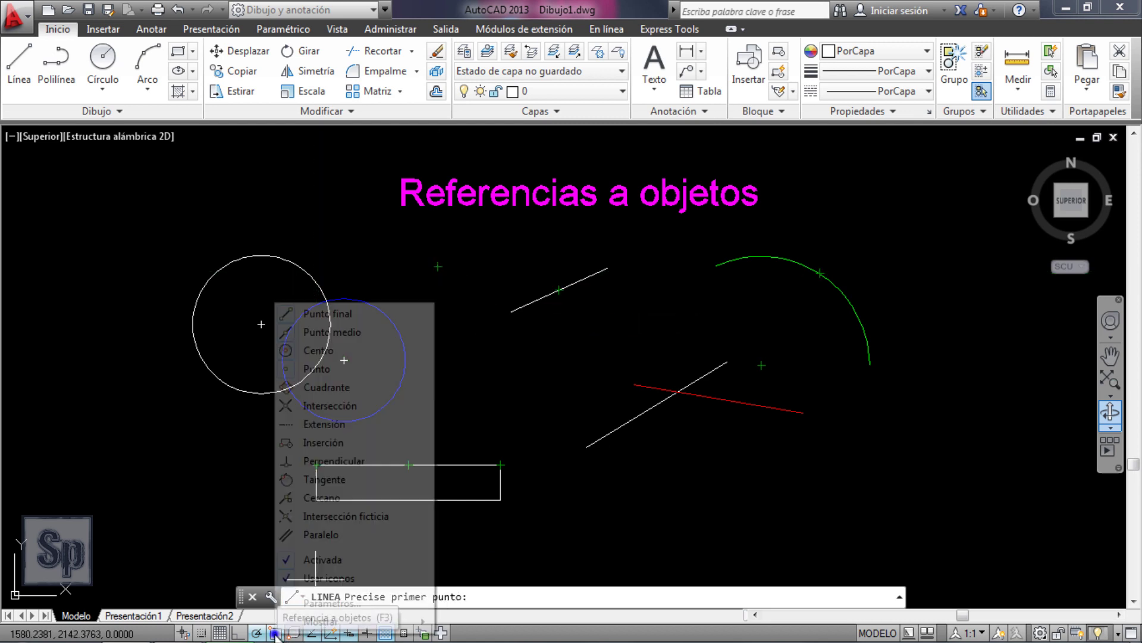
click(312, 387)
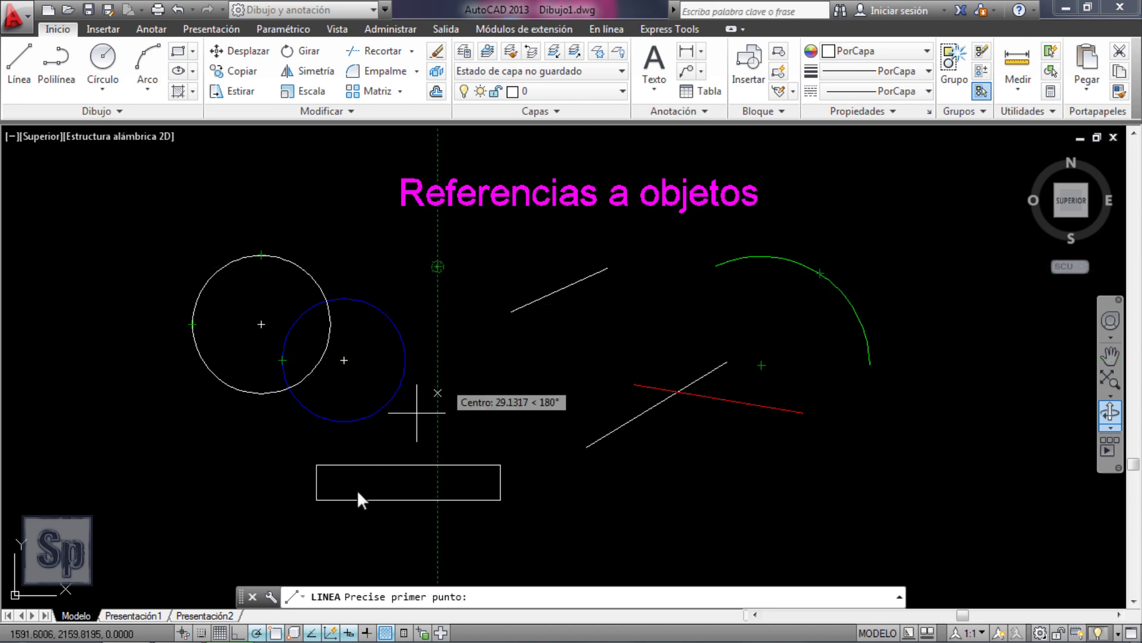
Set Intersección as the only object snap mode, then restart the LÍNEA command.
right_click(277, 634)
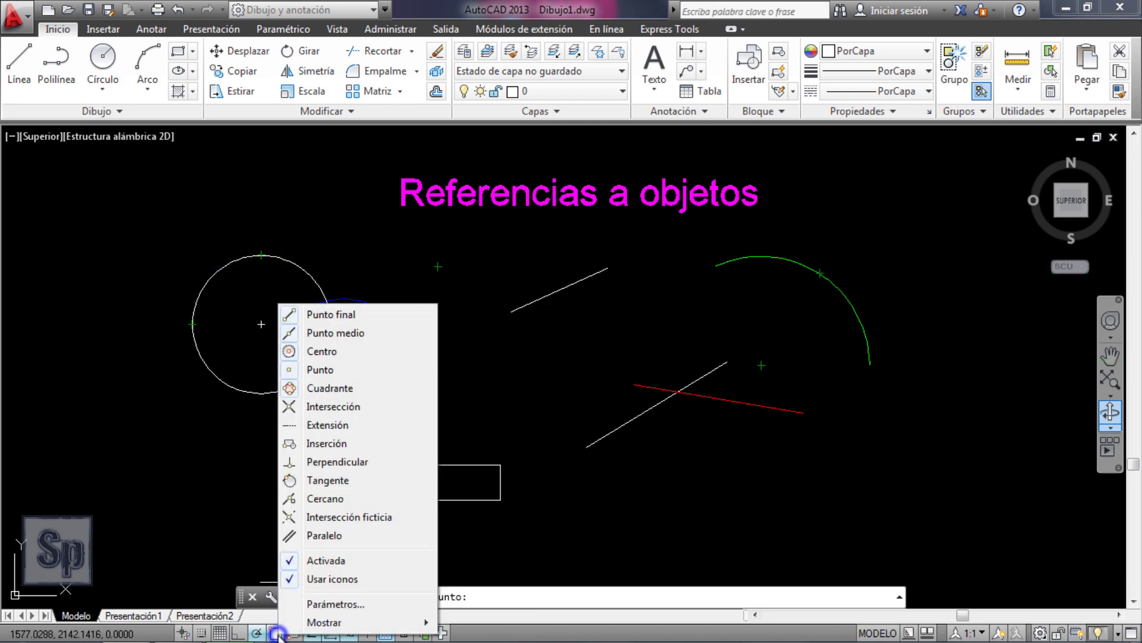
click(323, 601)
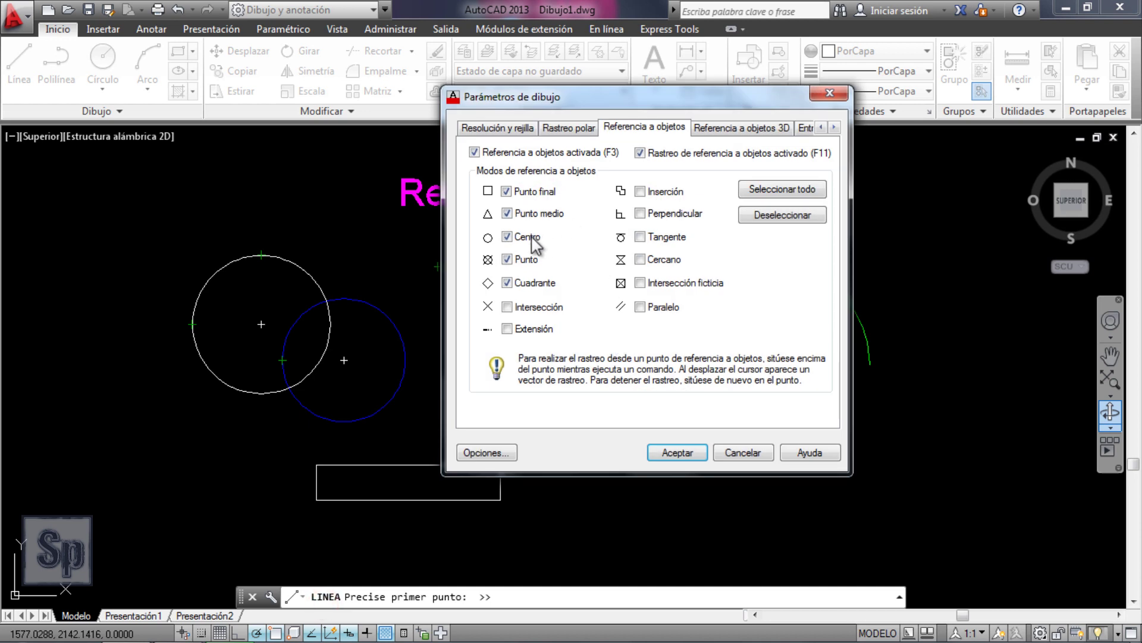
click(508, 283)
click(507, 260)
click(507, 237)
click(507, 213)
click(505, 191)
click(507, 306)
click(678, 449)
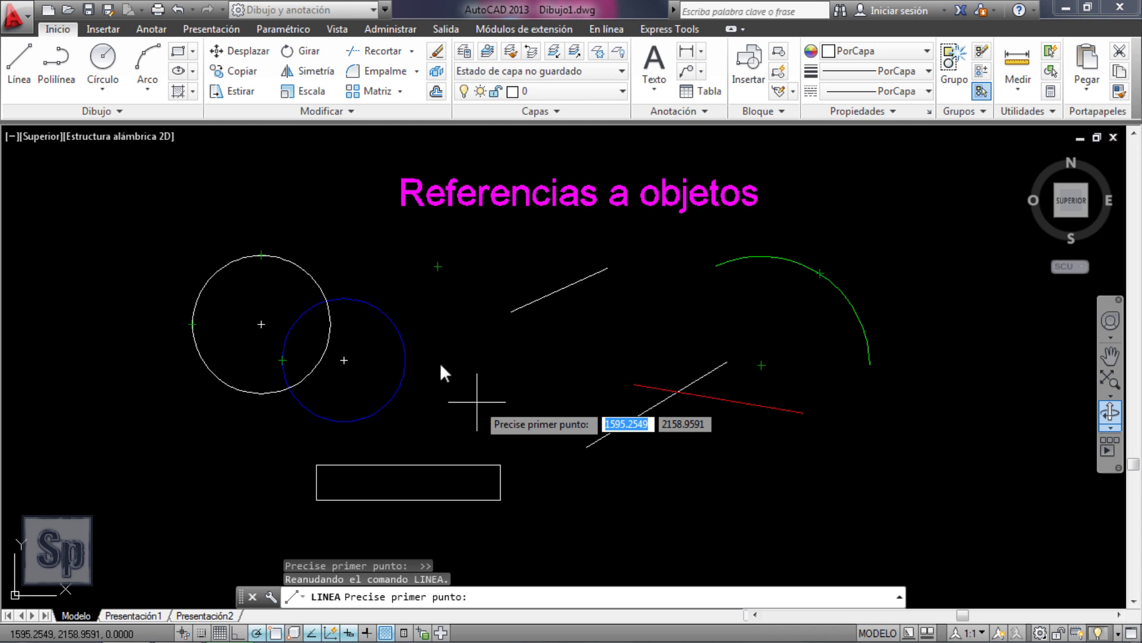
click(19, 60)
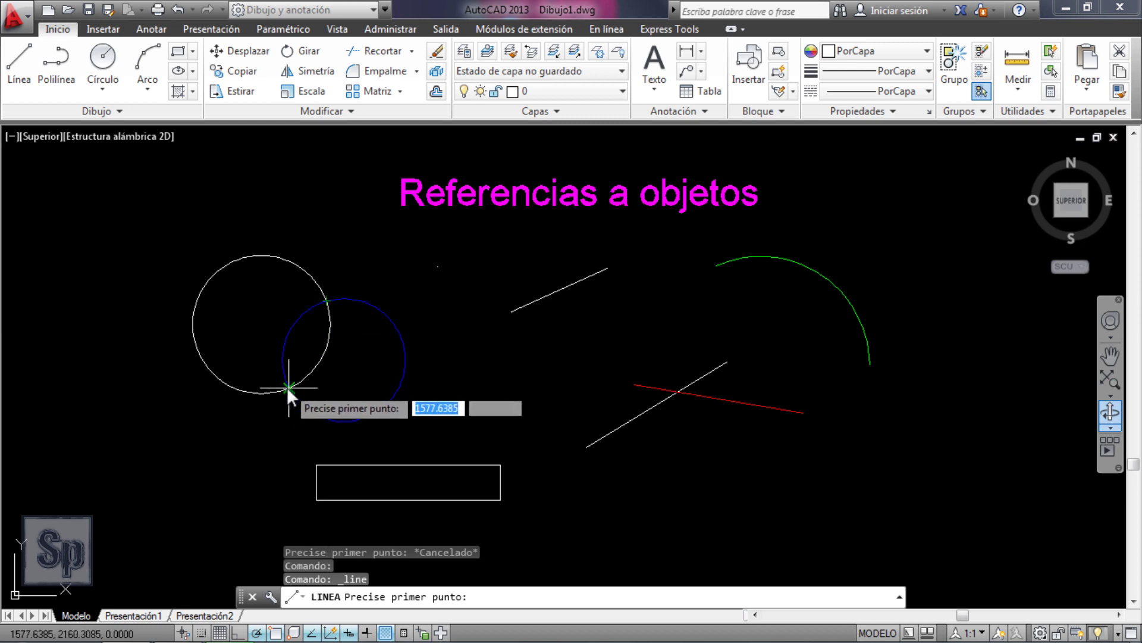
Turn on the Extensión and Inserción object snaps from the Object Snap menu.
right_click(273, 634)
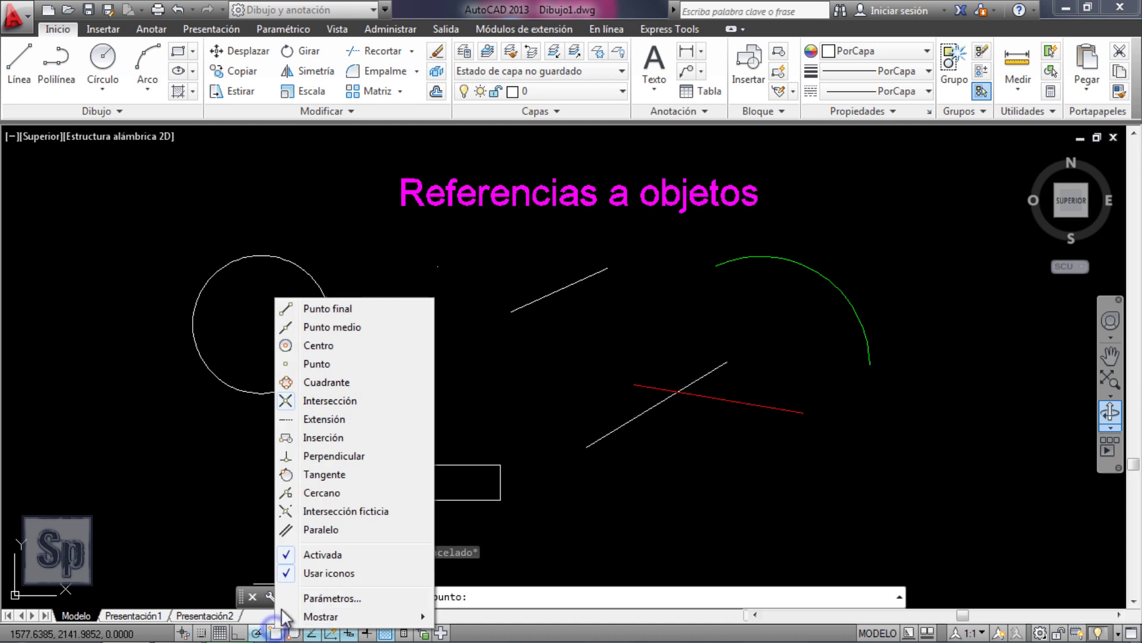
click(310, 419)
key(Return)
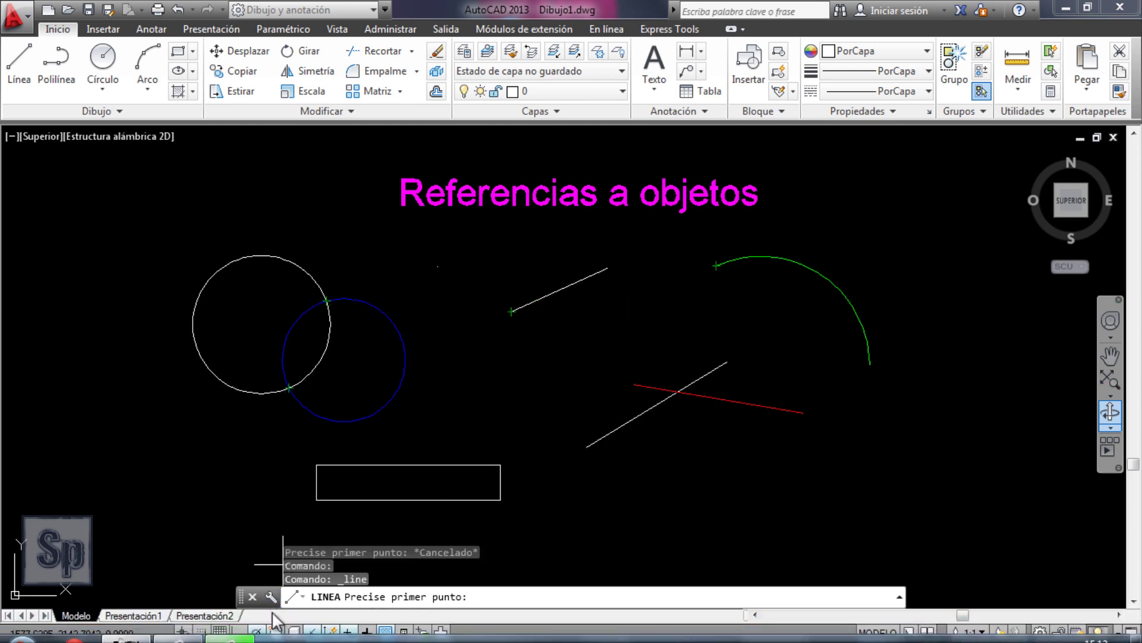
right_click(277, 634)
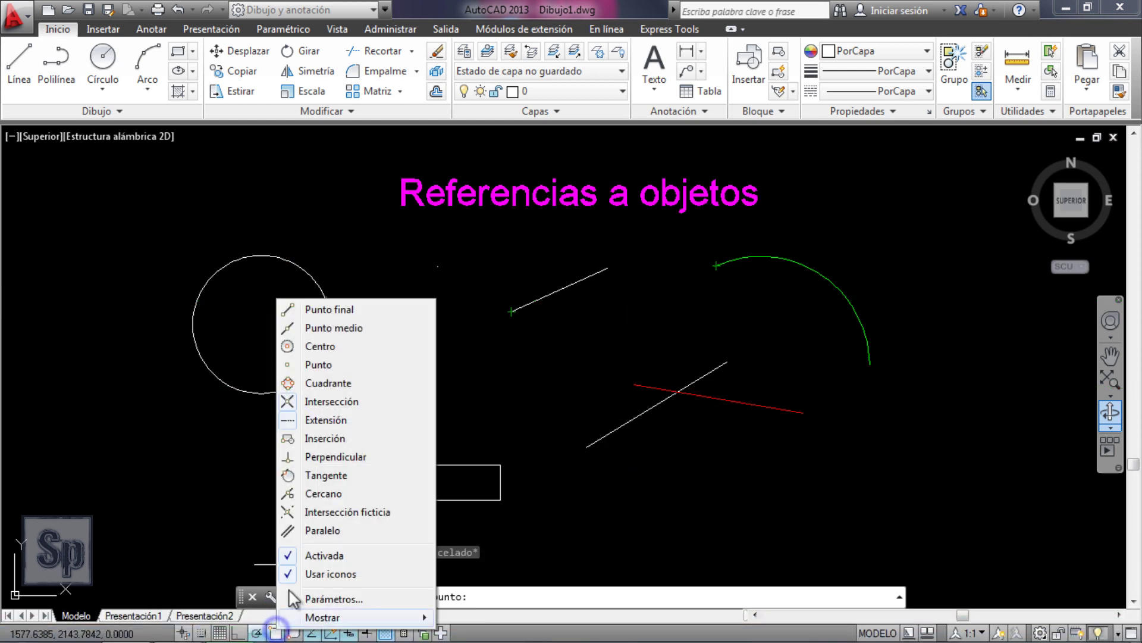
click(314, 438)
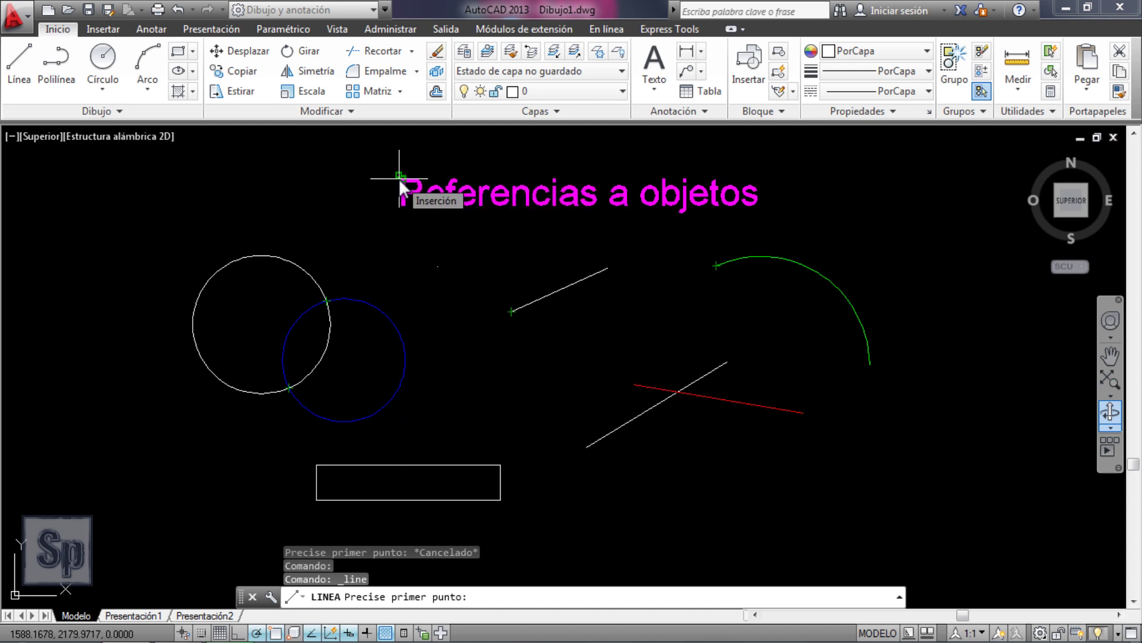
Using a Perpendicular snap override, draw a line ending on the white circle's edge.
right_click(276, 634)
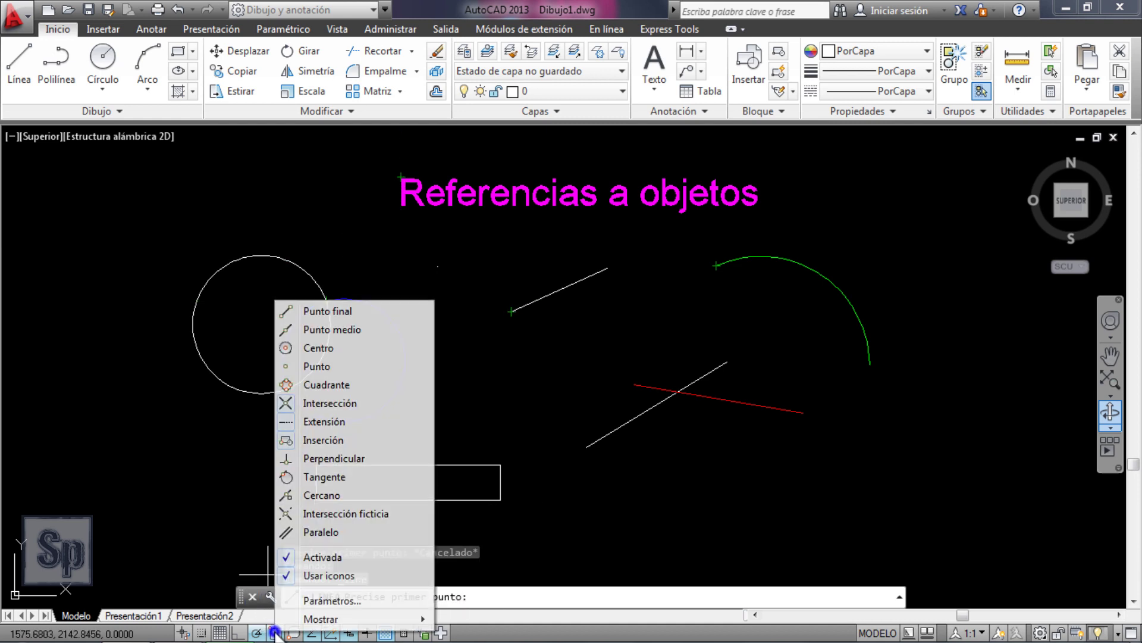
click(312, 459)
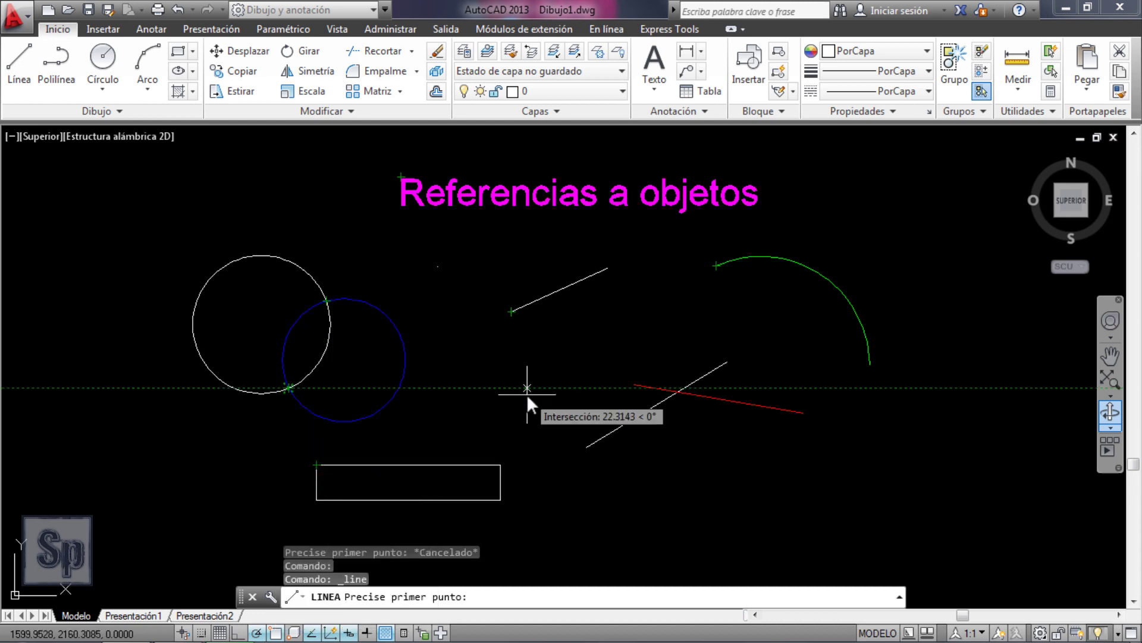
click(163, 178)
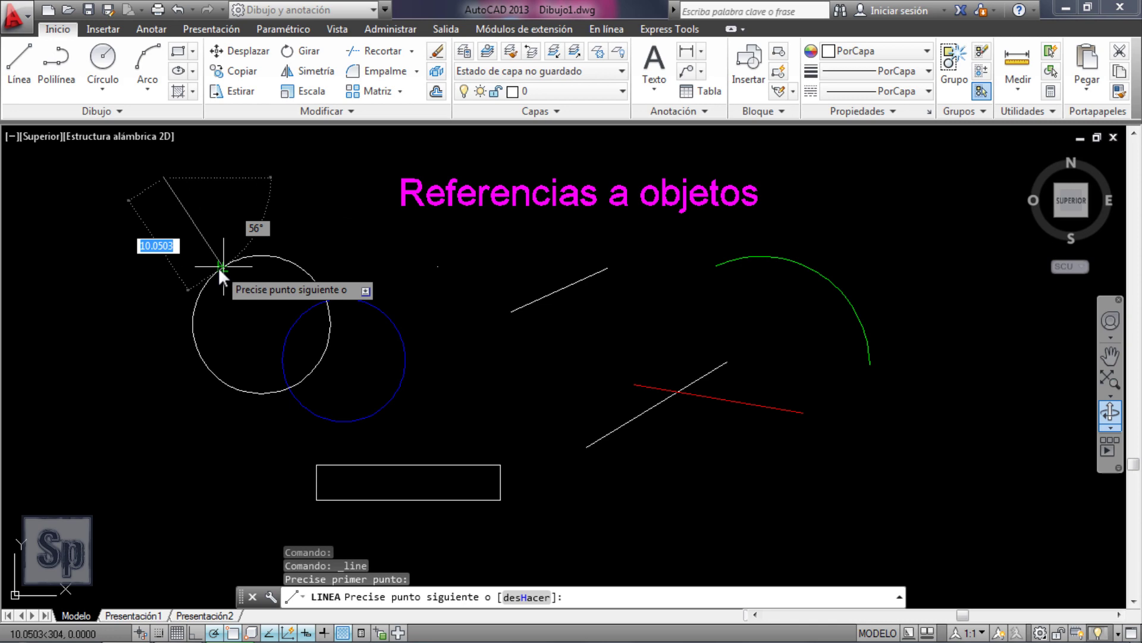
scroll(216, 267, up, 2)
scroll(216, 267, up, 4)
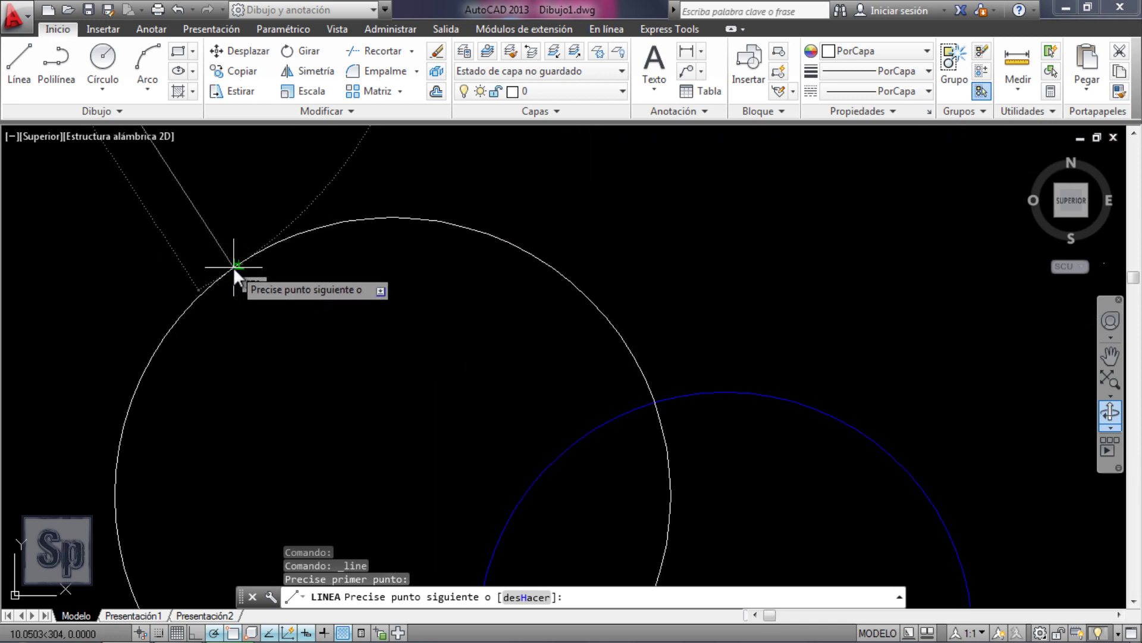
click(233, 267)
scroll(289, 269, down, 6)
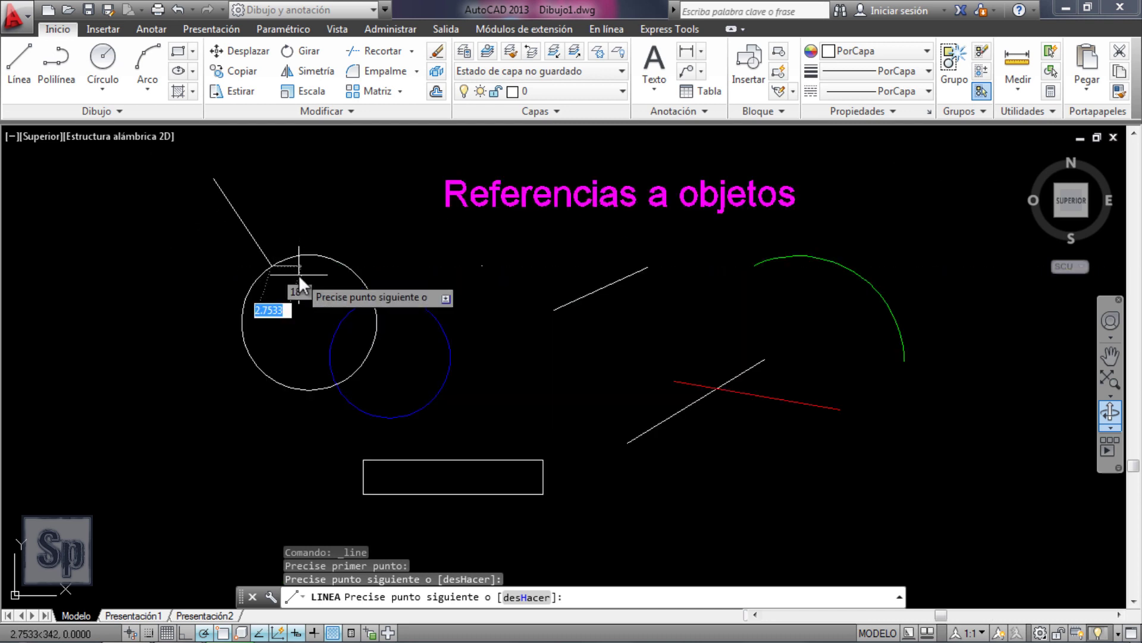
key(Escape)
Draw a short line ending perpendicular on the upper diagonal line.
key(Return)
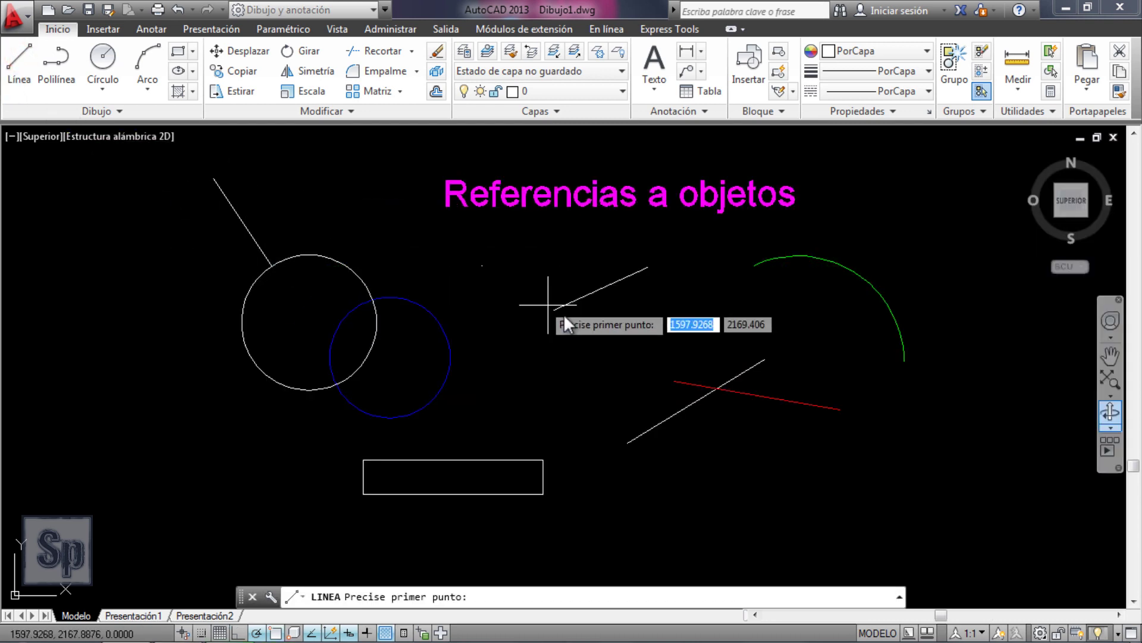
click(549, 249)
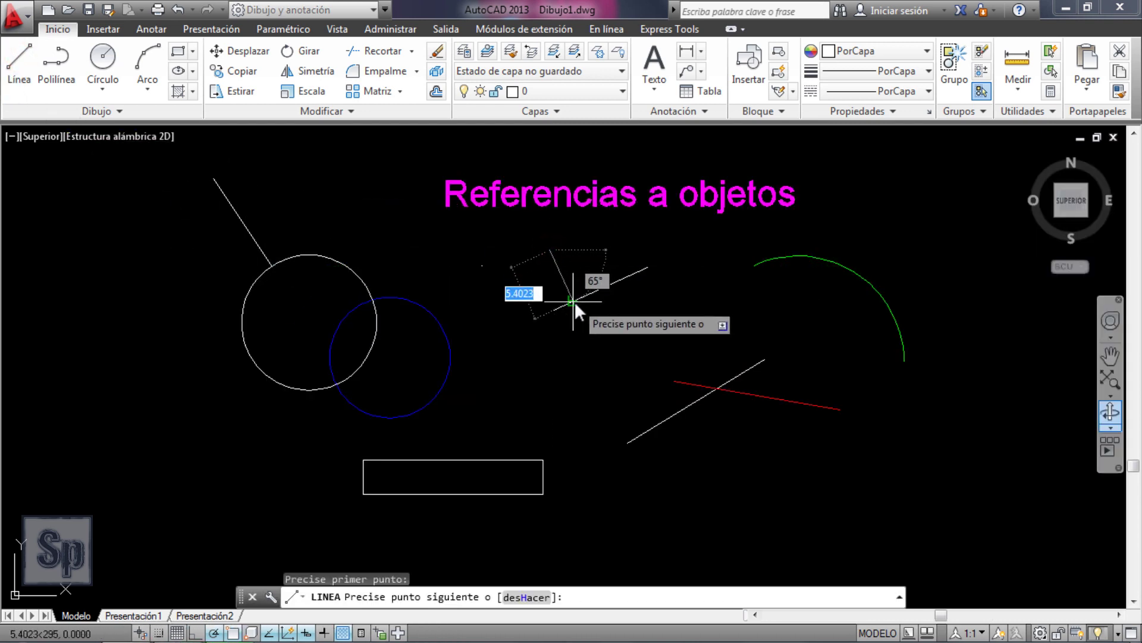
click(573, 302)
key(Escape)
Select the new perpendicular line and the line ending on the circle.
scroll(616, 306, up, 6)
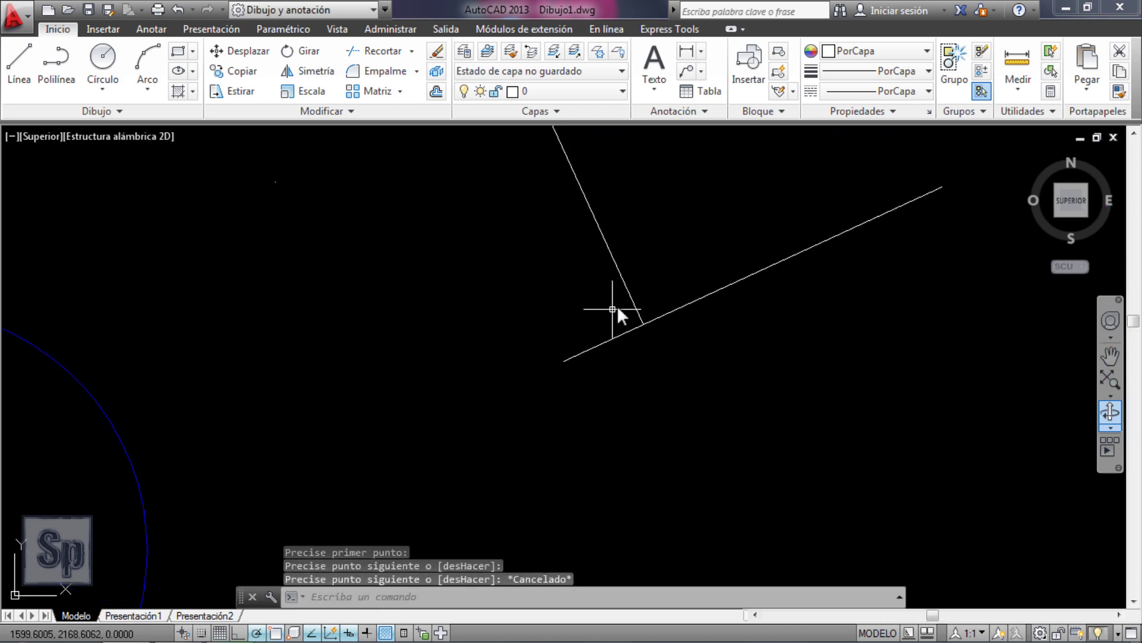
scroll(488, 310, down, 5)
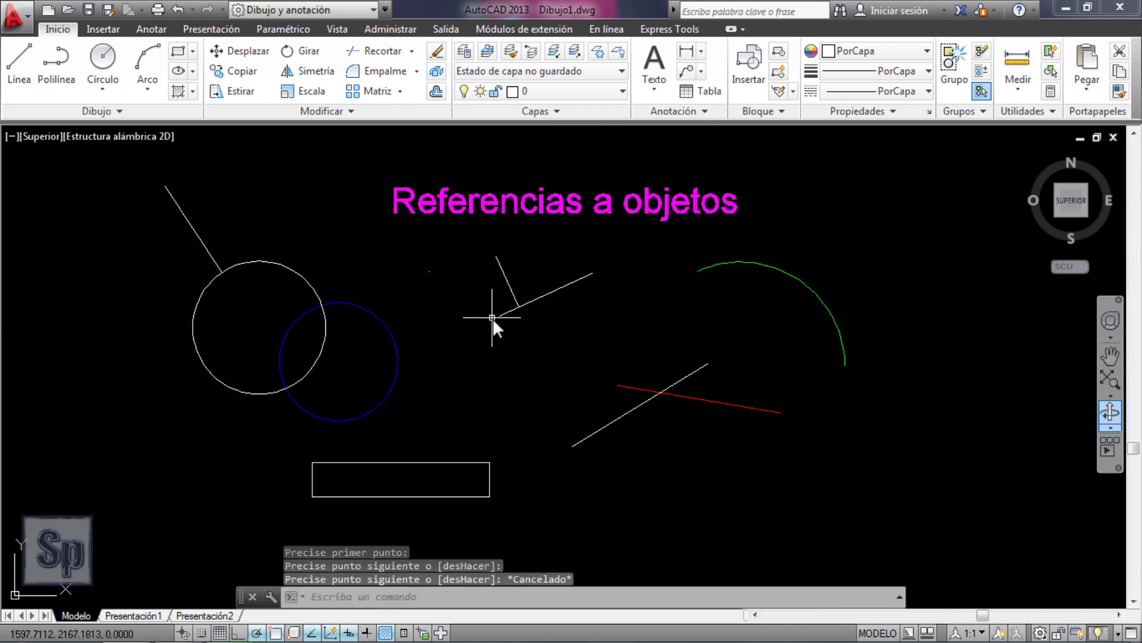
scroll(498, 316, down, 1)
scroll(498, 317, up, 1)
click(505, 289)
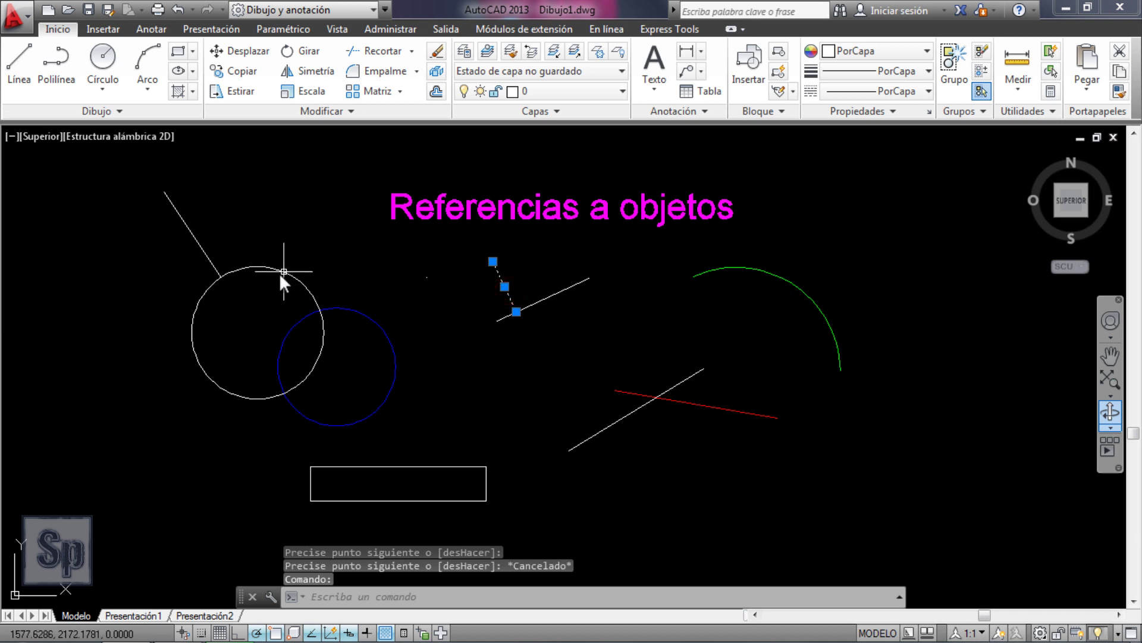
click(198, 242)
Erase both demo lines and set object snapping to Tangente only, with object snap enabled.
key(Delete)
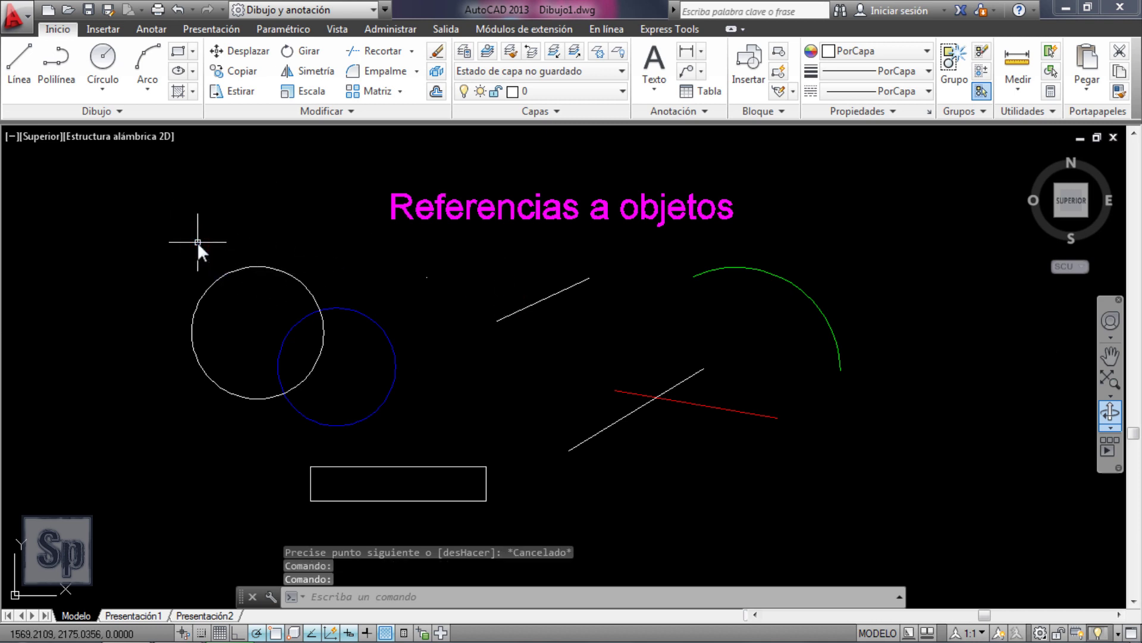
click(276, 633)
right_click(277, 632)
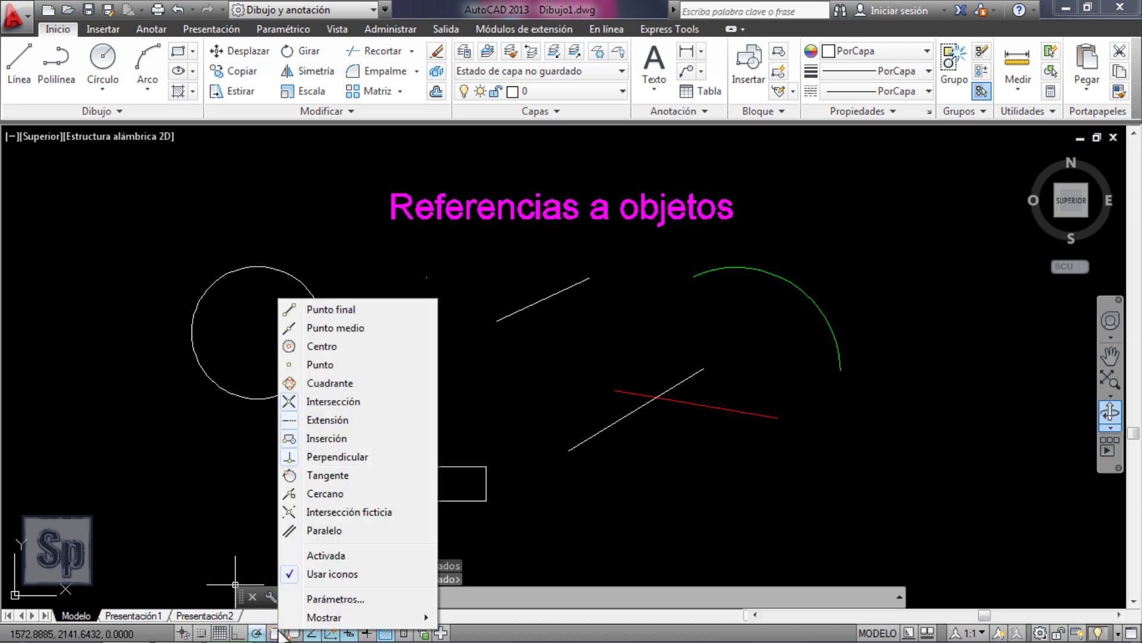
click(328, 598)
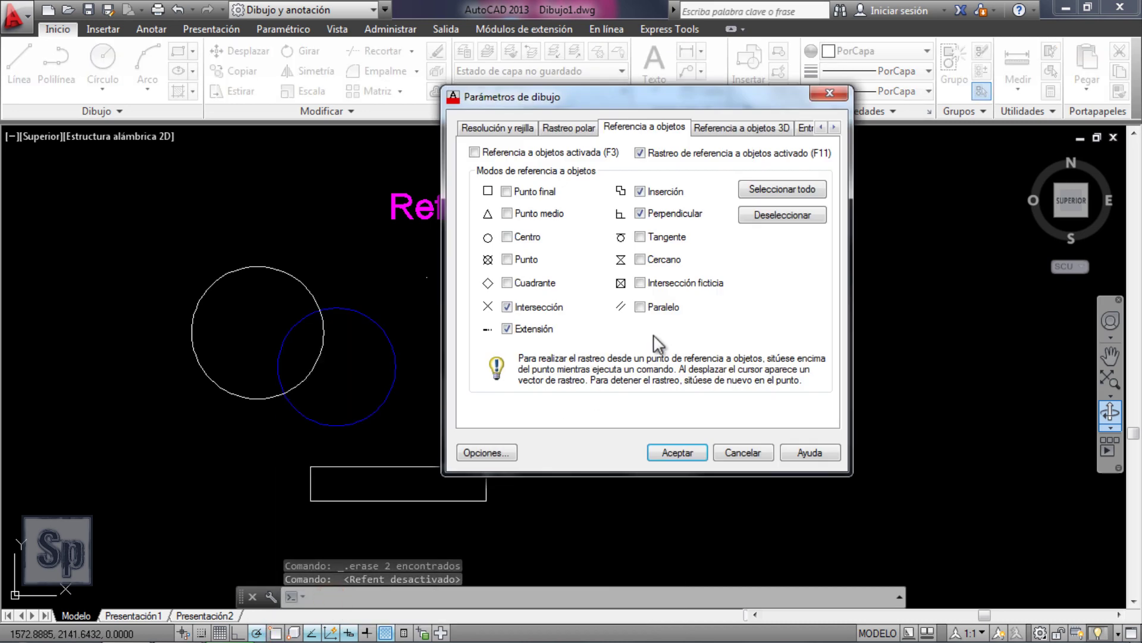
click(474, 152)
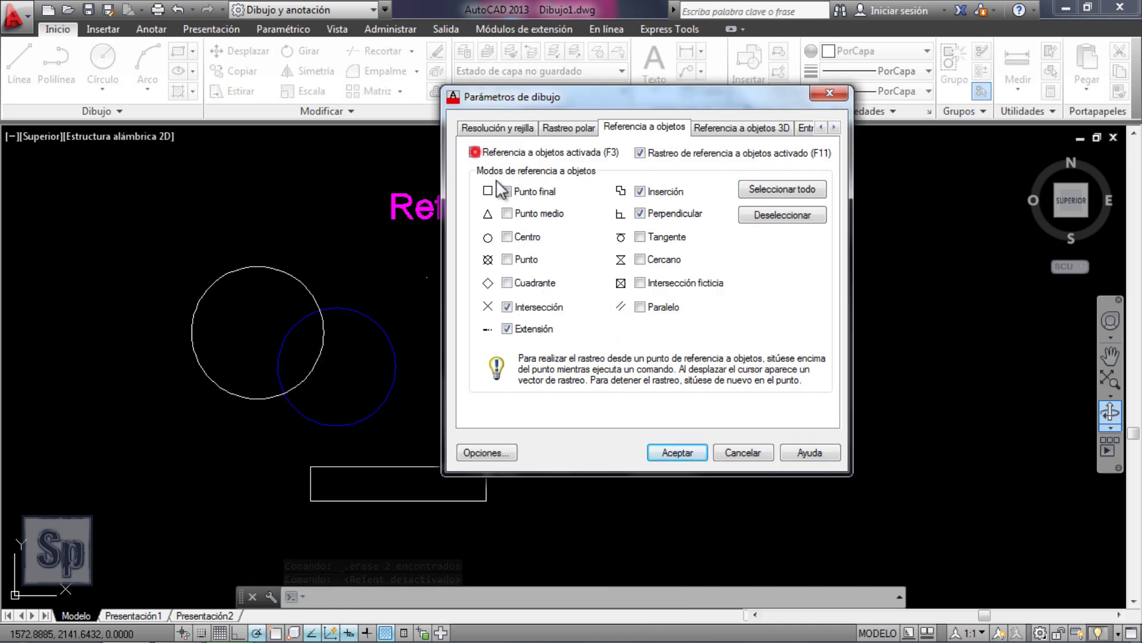
click(506, 307)
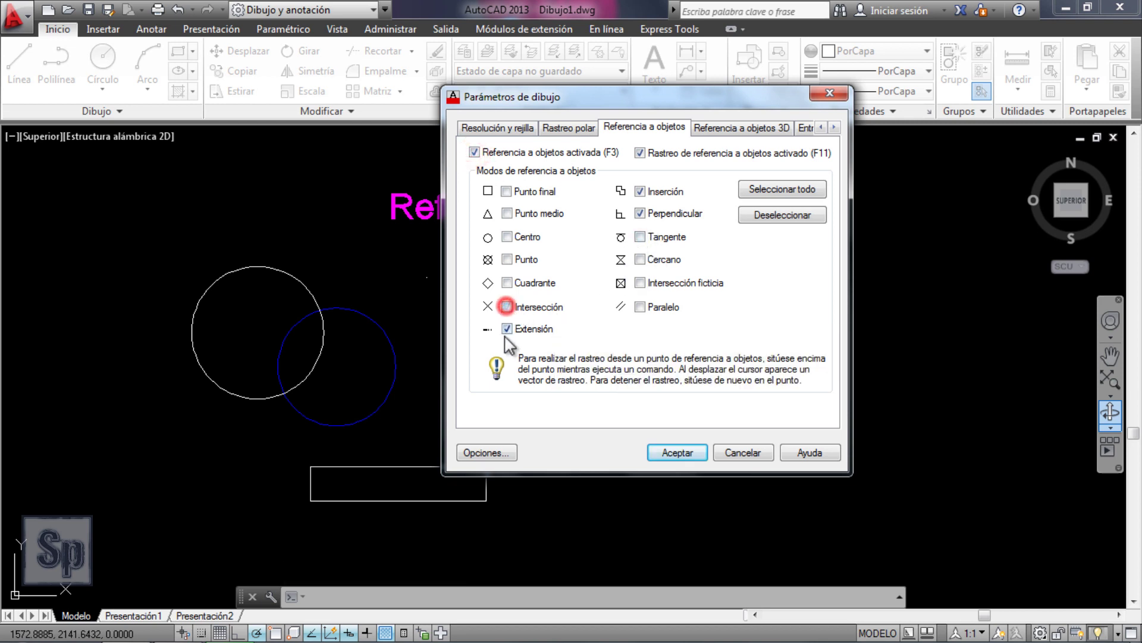
click(640, 213)
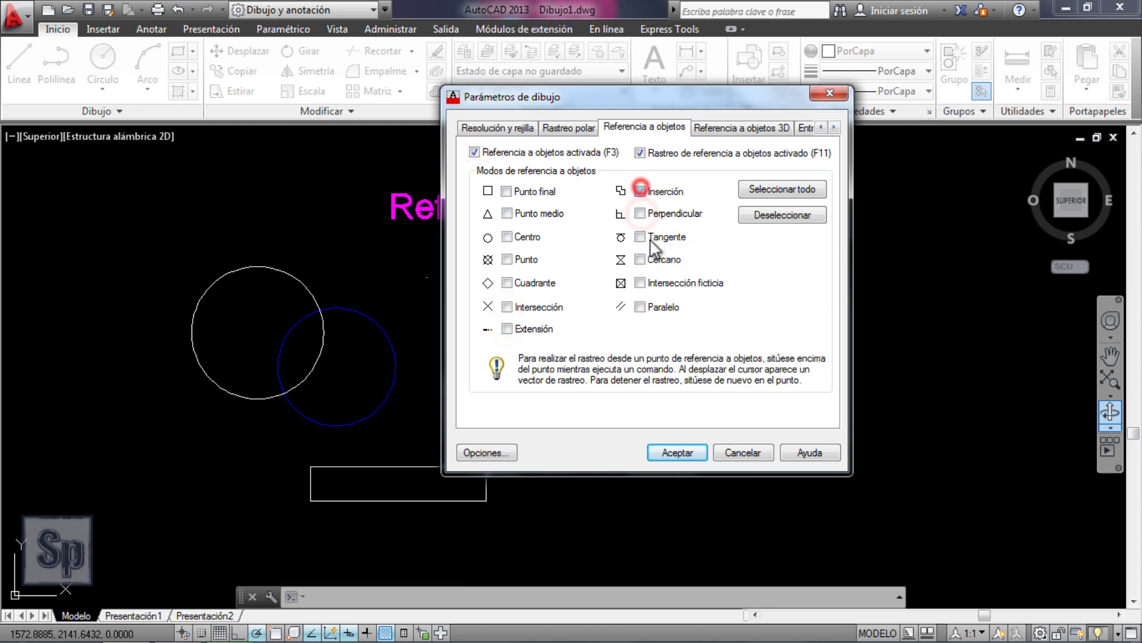
click(677, 451)
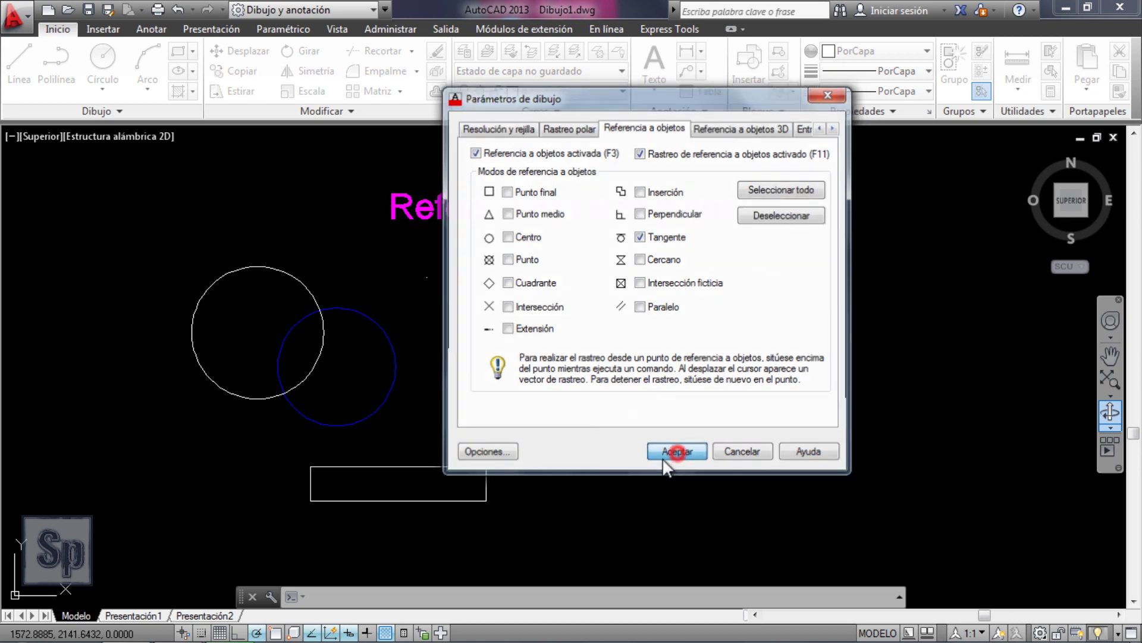
click(20, 73)
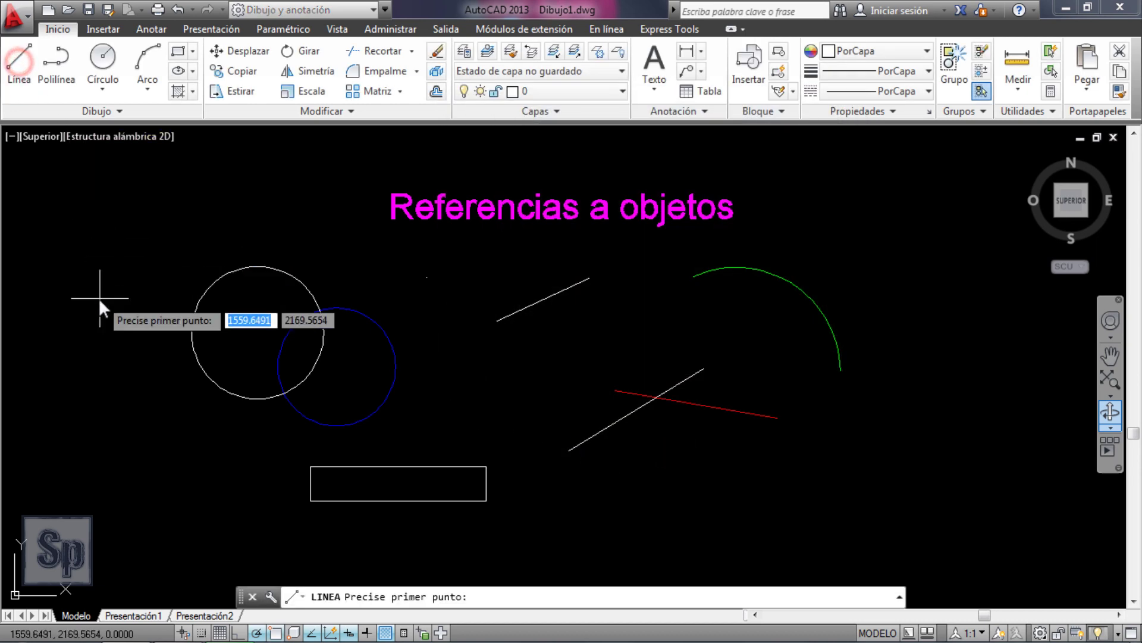
click(73, 298)
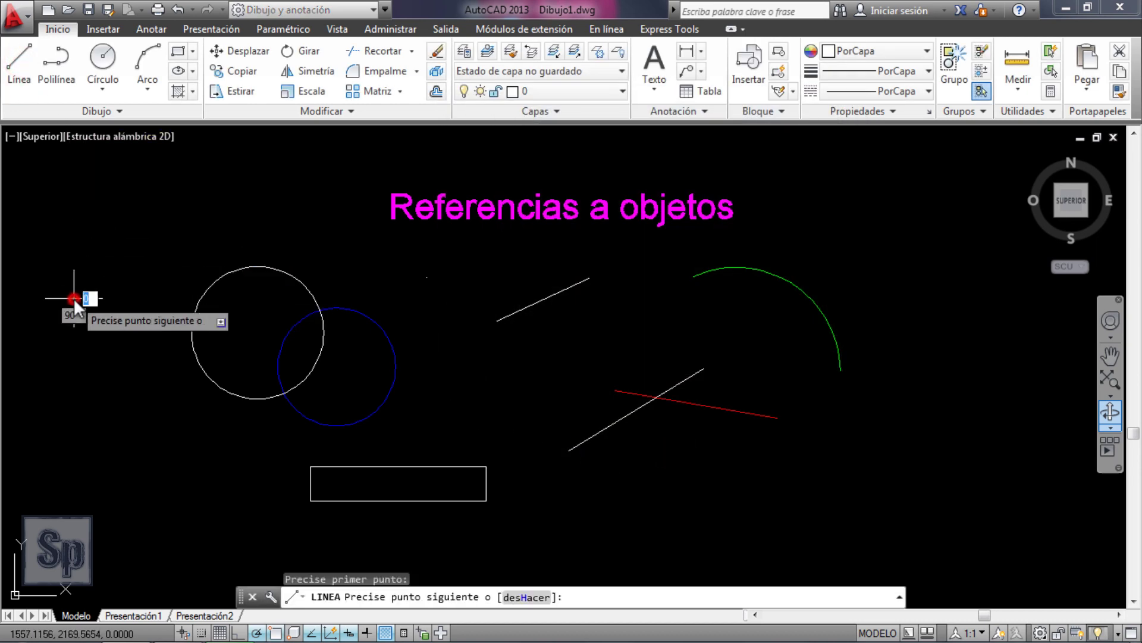
click(241, 271)
key(Escape)
click(19, 66)
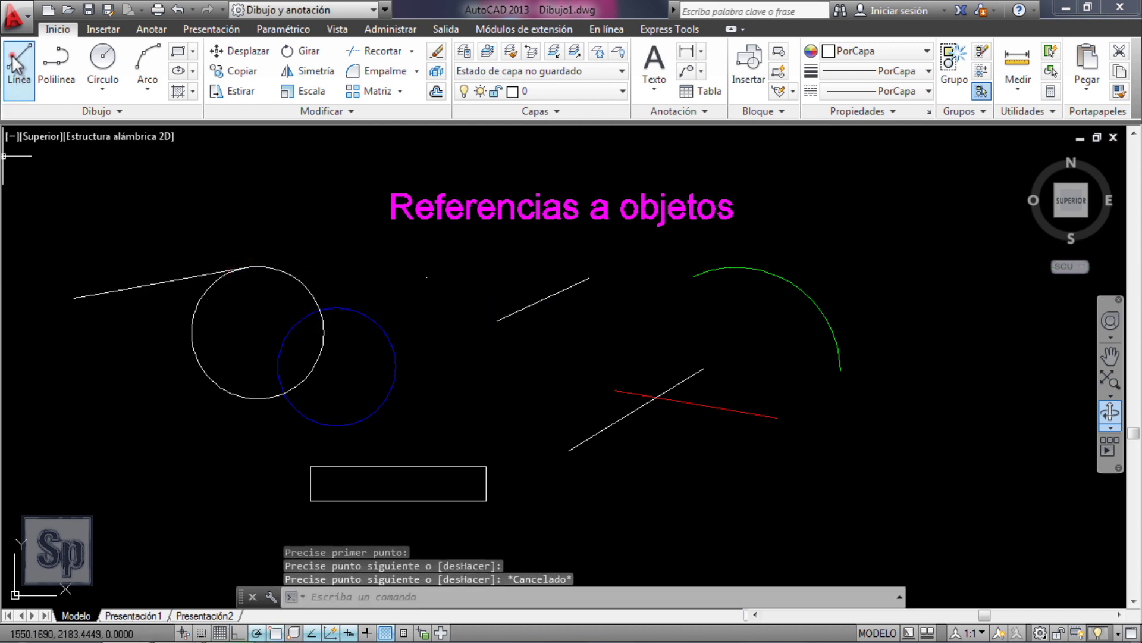
click(794, 219)
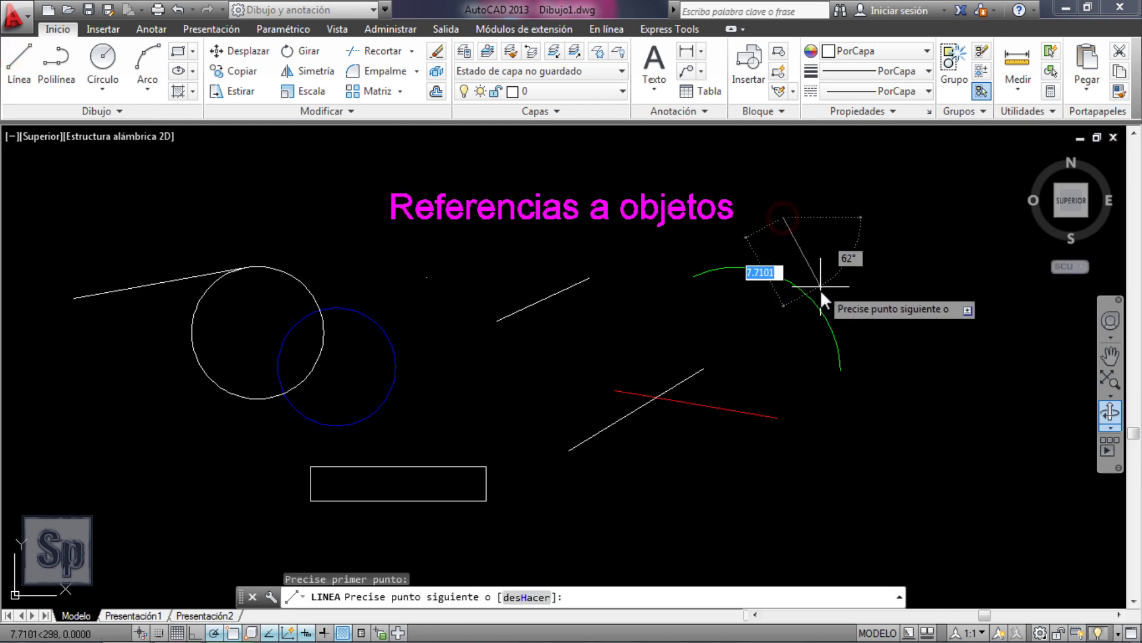
click(832, 327)
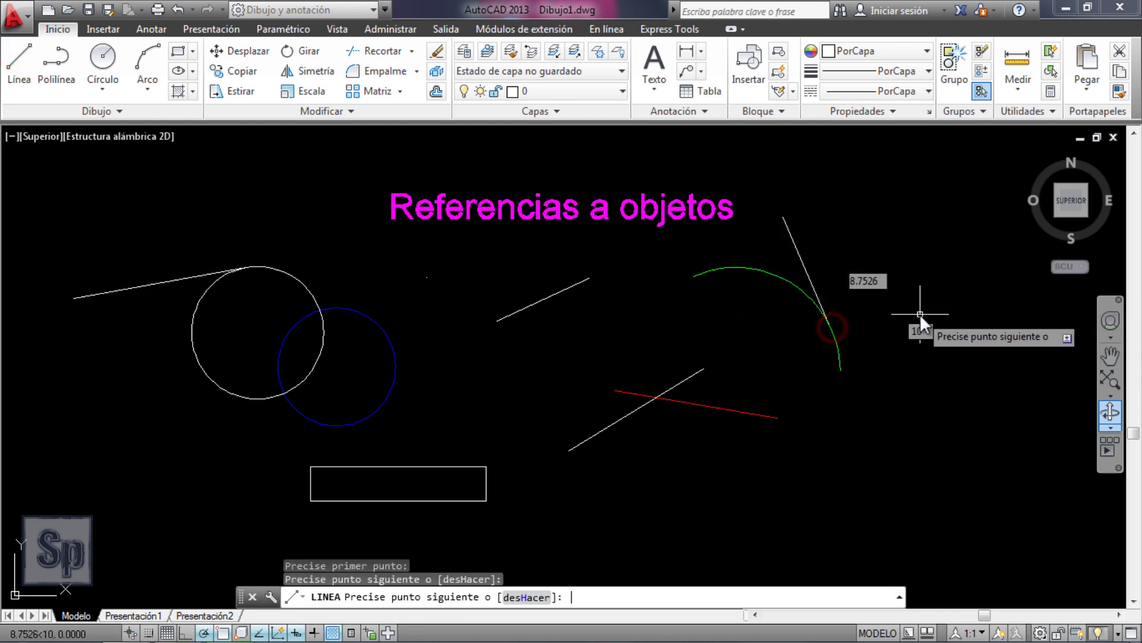
key(Escape)
click(802, 260)
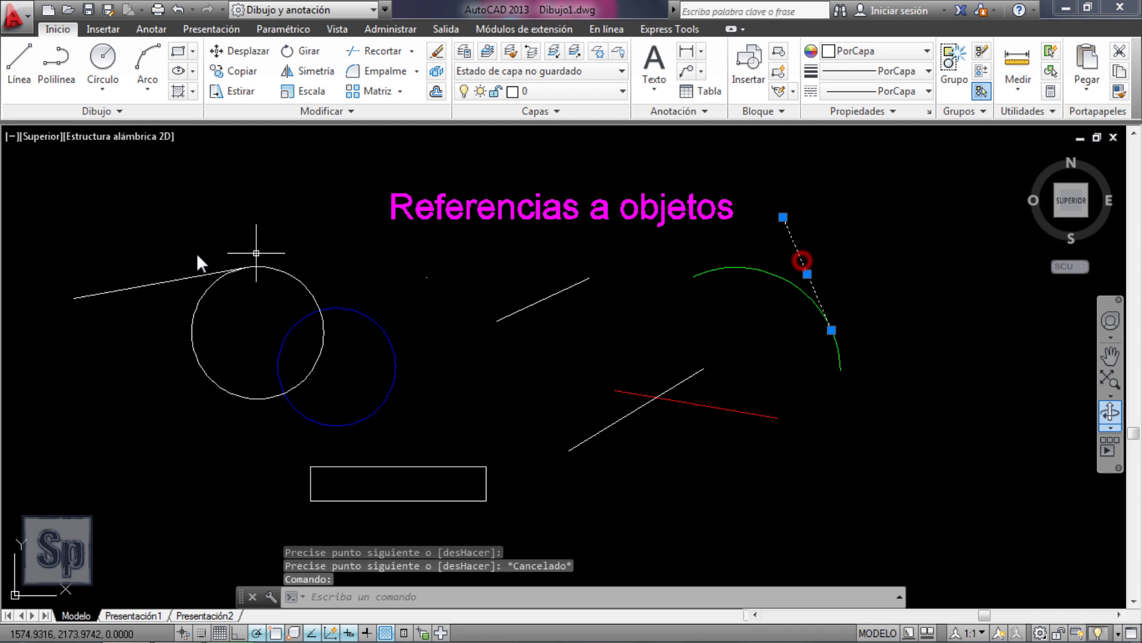
click(152, 280)
key(Delete)
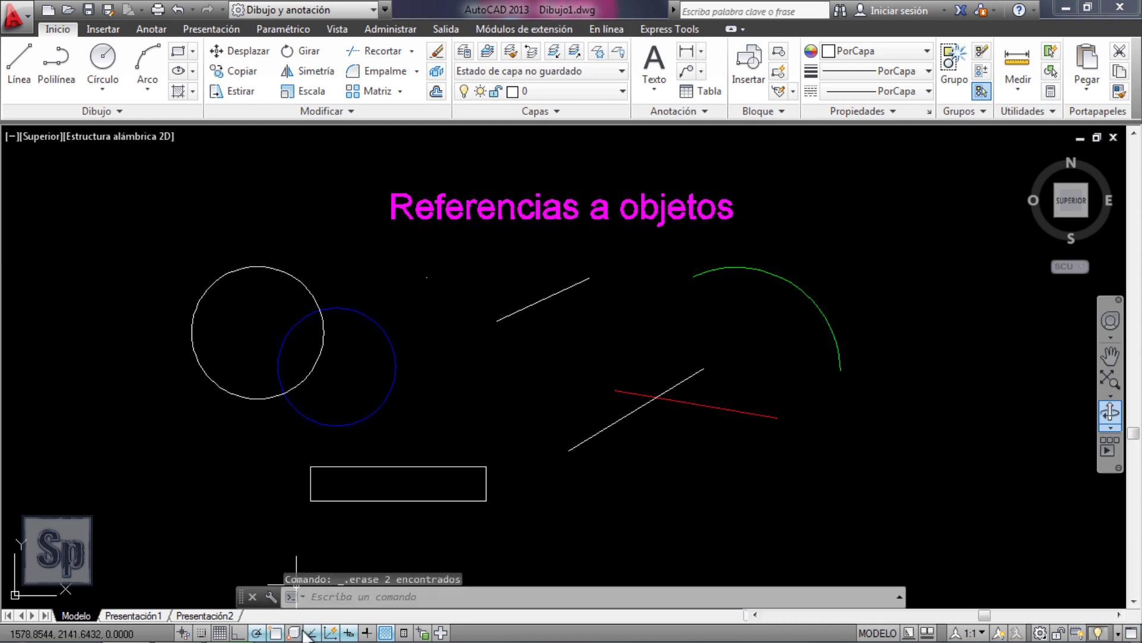
Turn on Cercano snapping and draw a test line off the green arc.
right_click(277, 633)
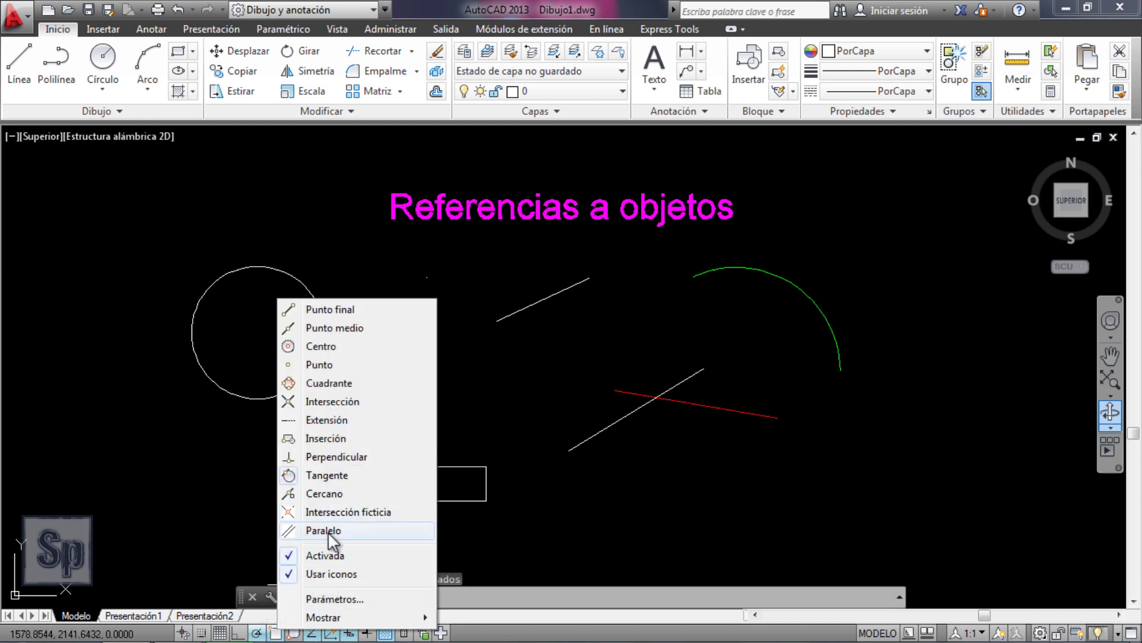
click(324, 493)
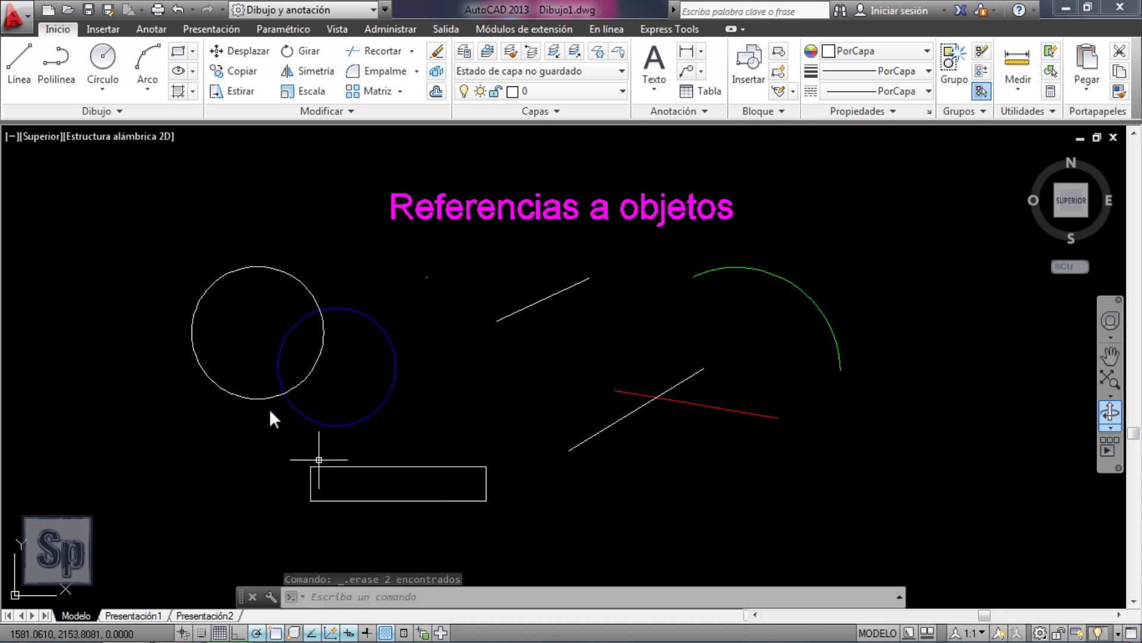
click(19, 63)
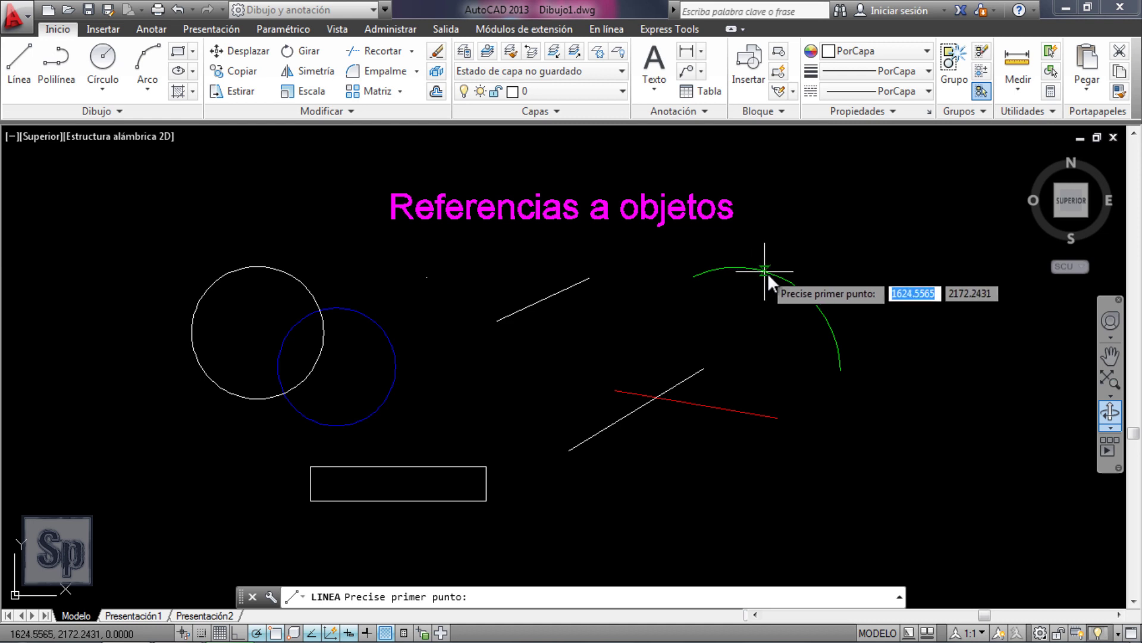
click(830, 326)
click(899, 251)
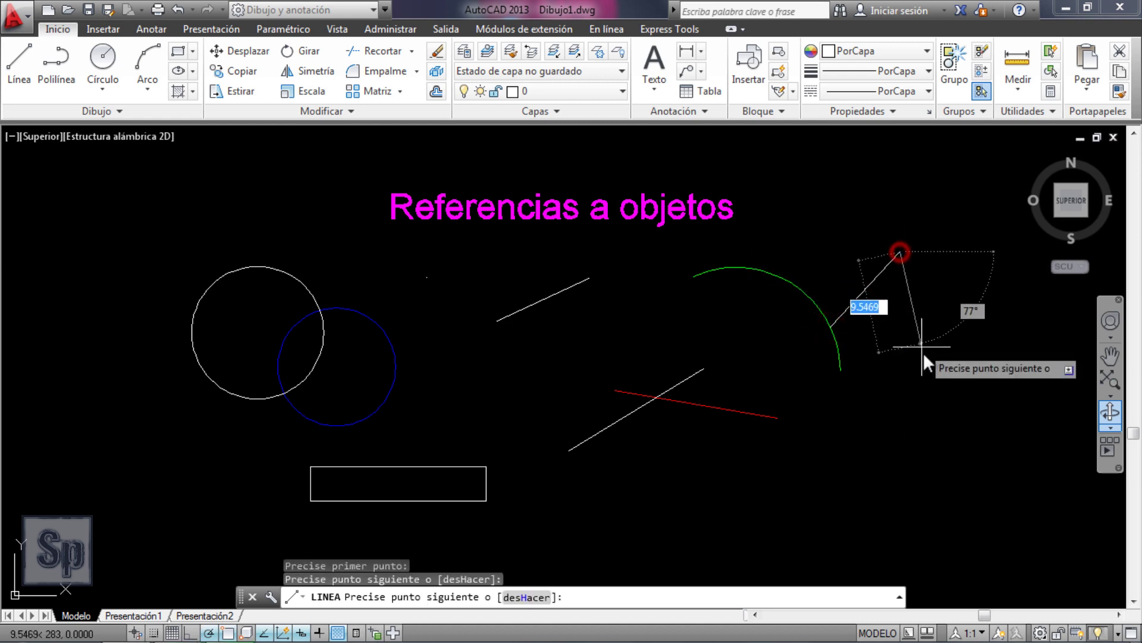
key(Escape)
Erase the test line, then open and dismiss the object snap menu unchanged.
click(869, 288)
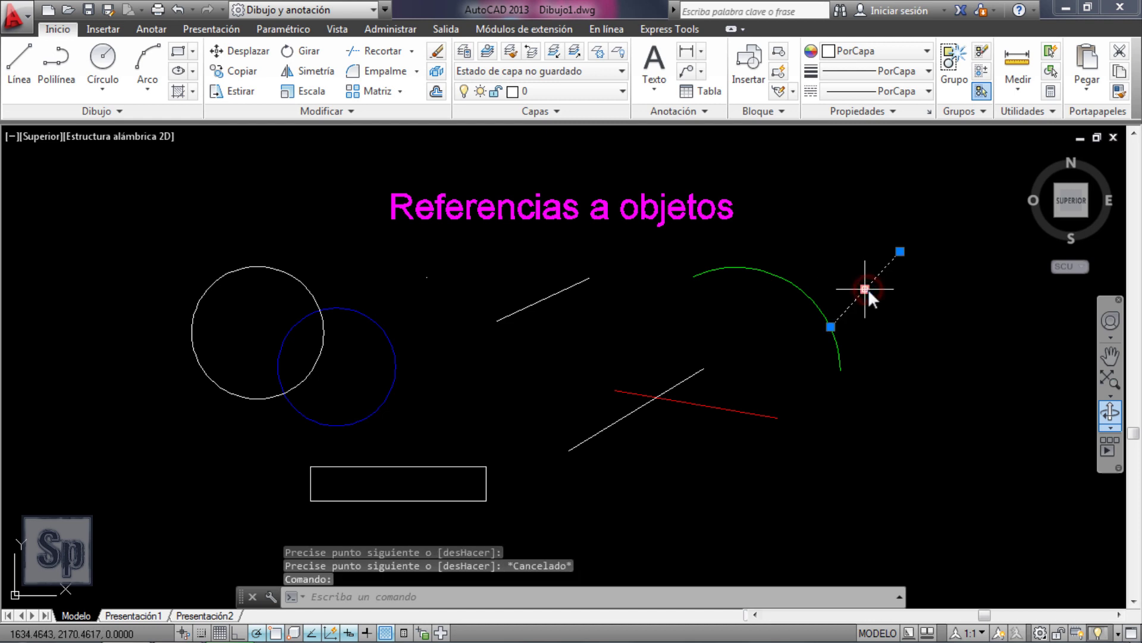
key(Delete)
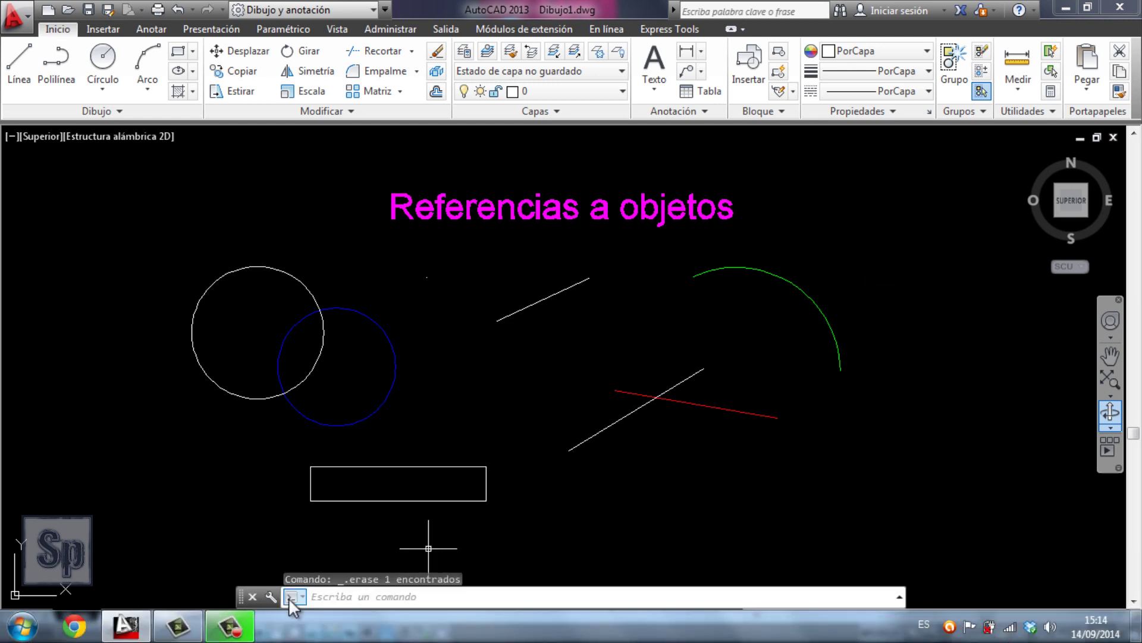
right_click(275, 631)
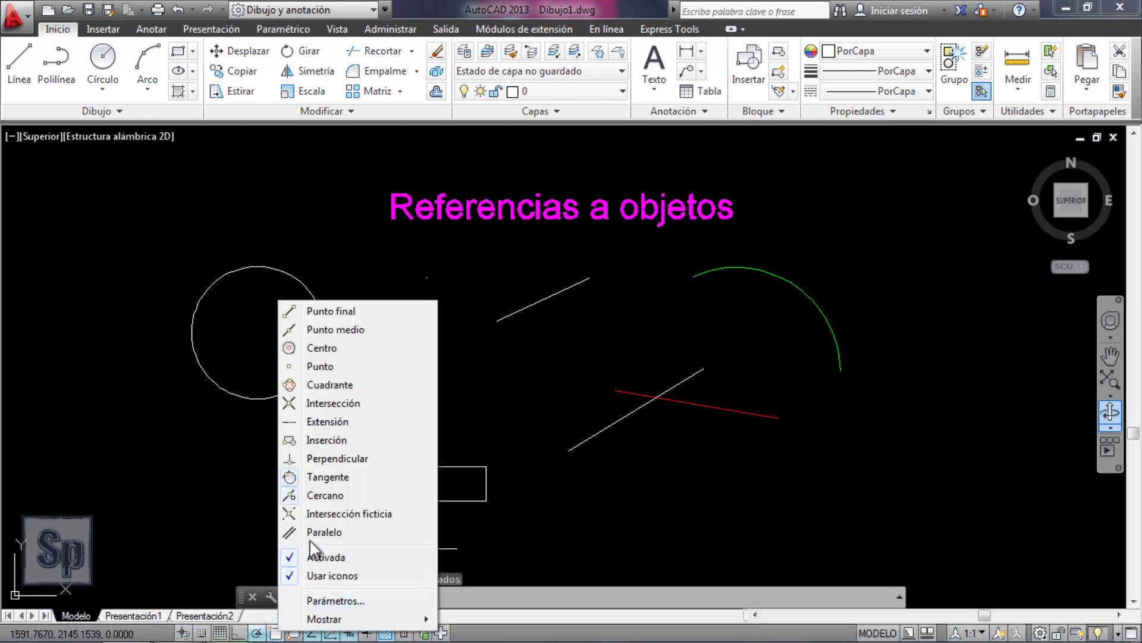
click(314, 511)
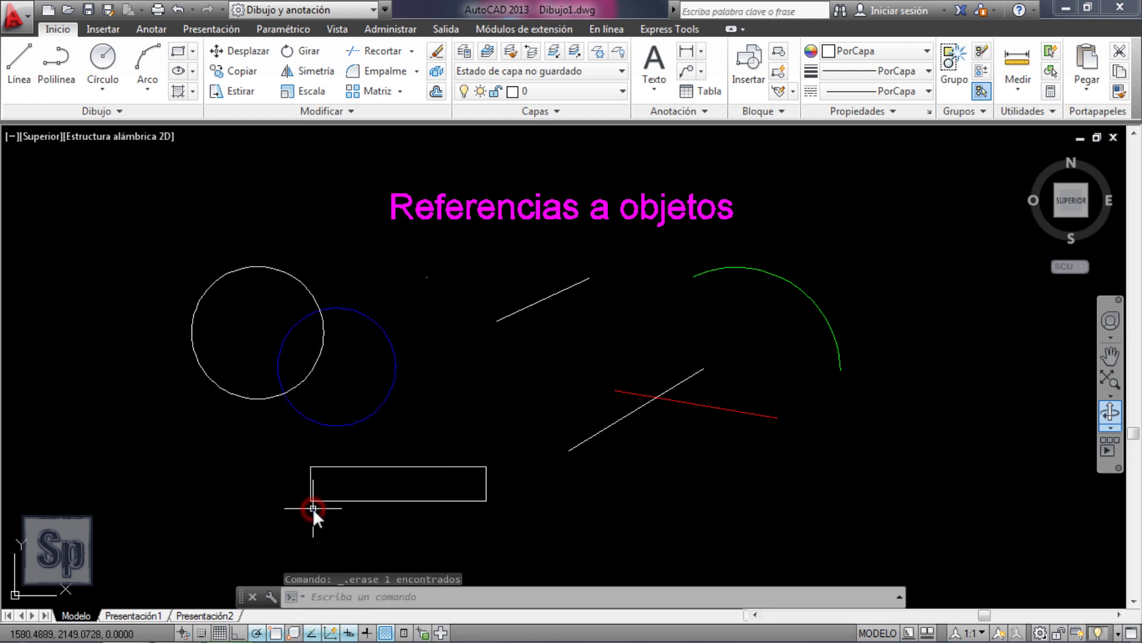
Start a new line, orbit the drawing in 3D, then return to the SUPERIOR top view.
click(18, 98)
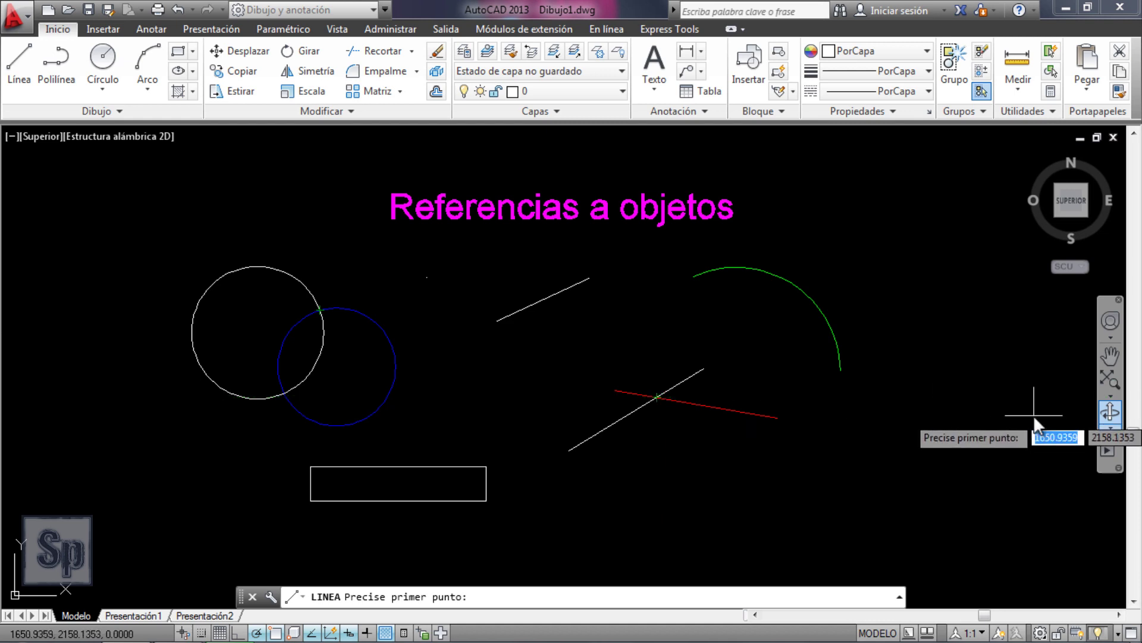
click(1110, 412)
mouse_move(774, 463)
mouse_down()
mouse_move(752, 327)
mouse_move(744, 333)
mouse_up()
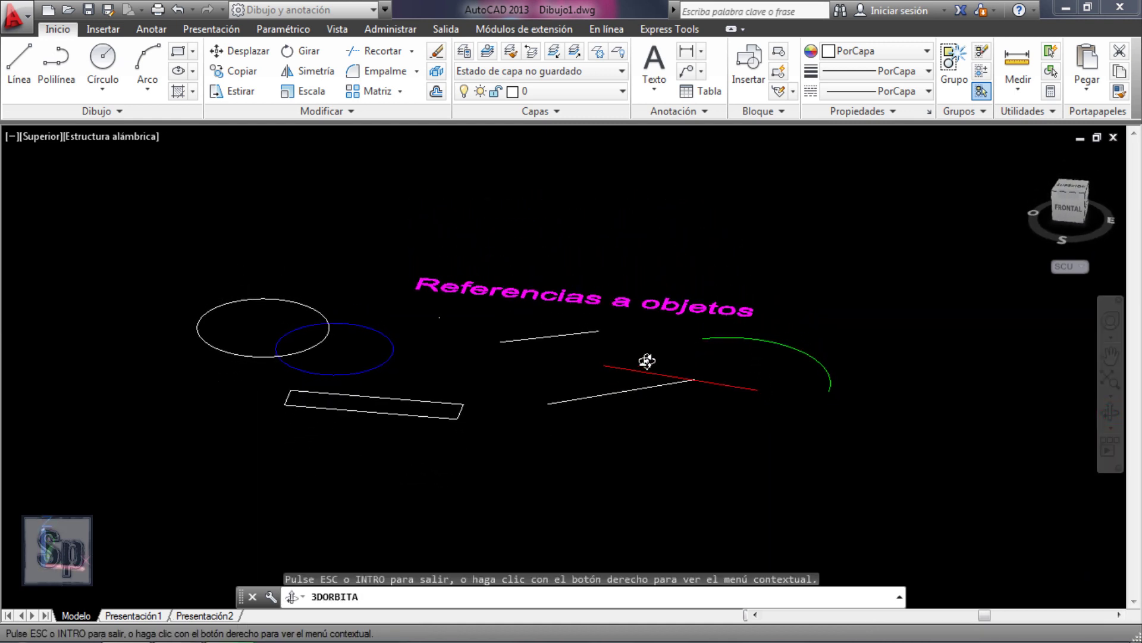
mouse_move(648, 361)
mouse_down()
mouse_move(694, 462)
mouse_move(702, 436)
mouse_move(719, 455)
mouse_move(675, 350)
mouse_up()
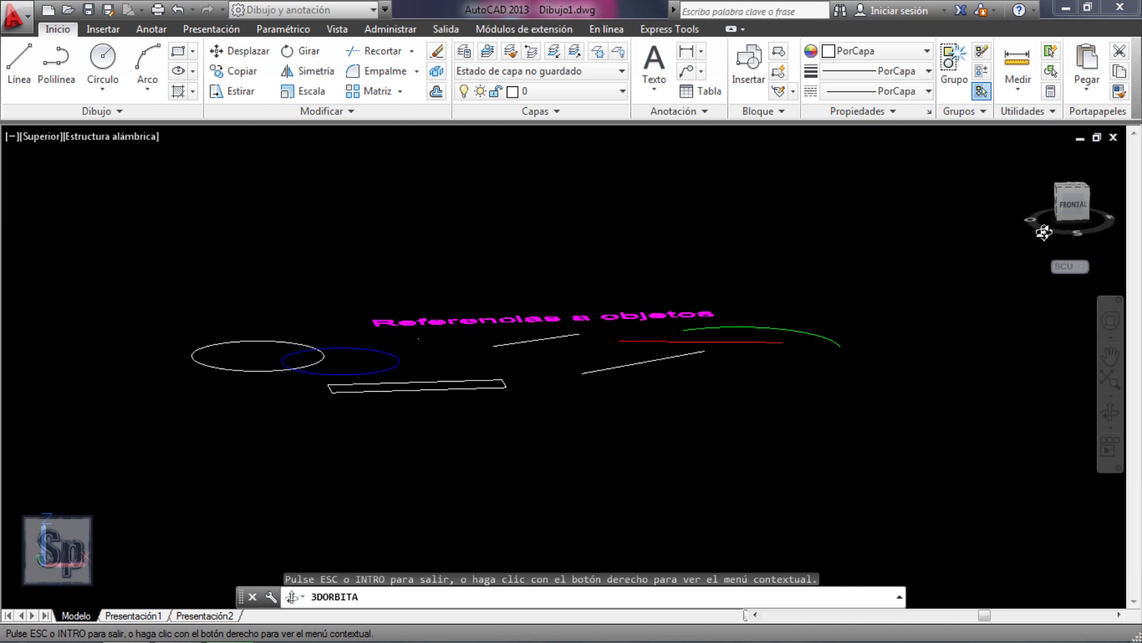
drag(855, 383, 870, 429)
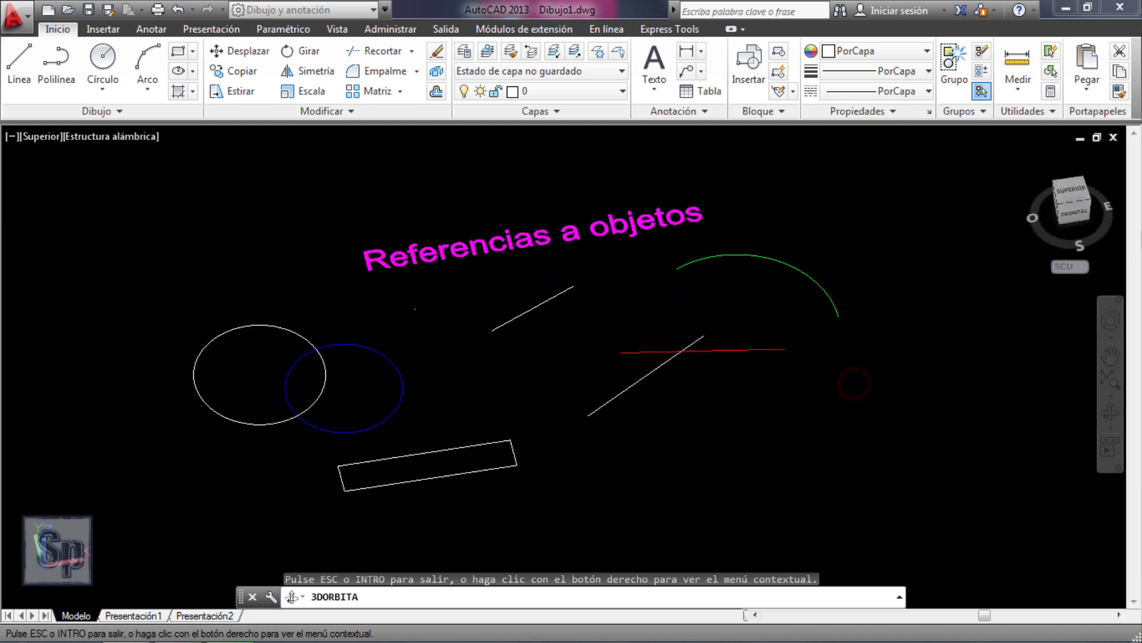
key(Escape)
click(1071, 189)
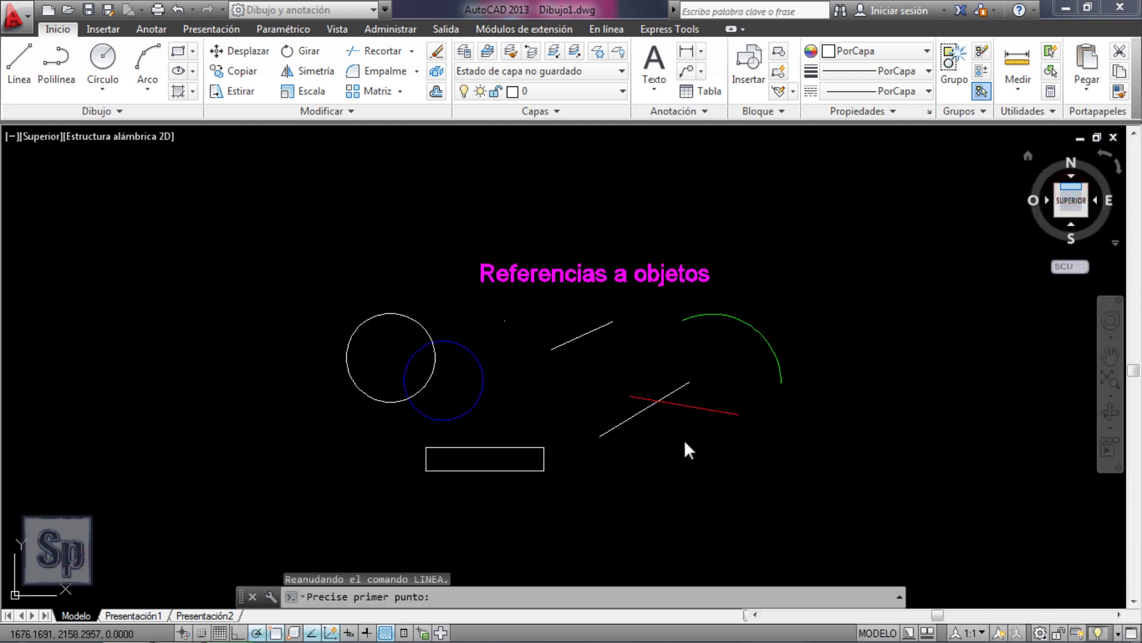
scroll(656, 414, up, 2)
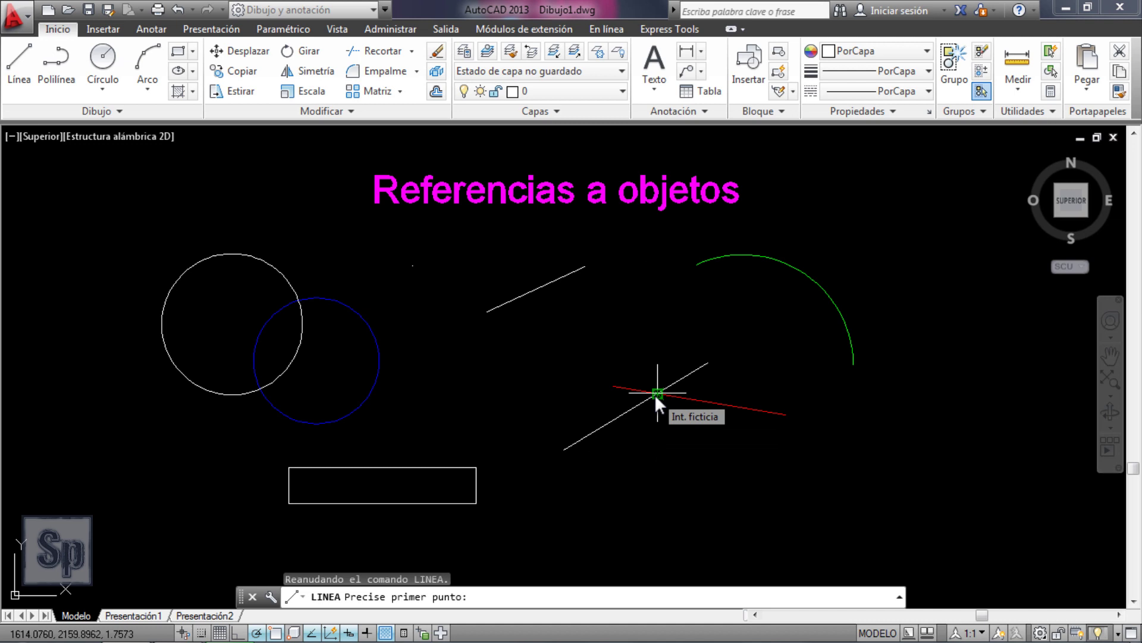
Draw a trial line from the apparent intersection, then erase it.
click(657, 393)
click(642, 302)
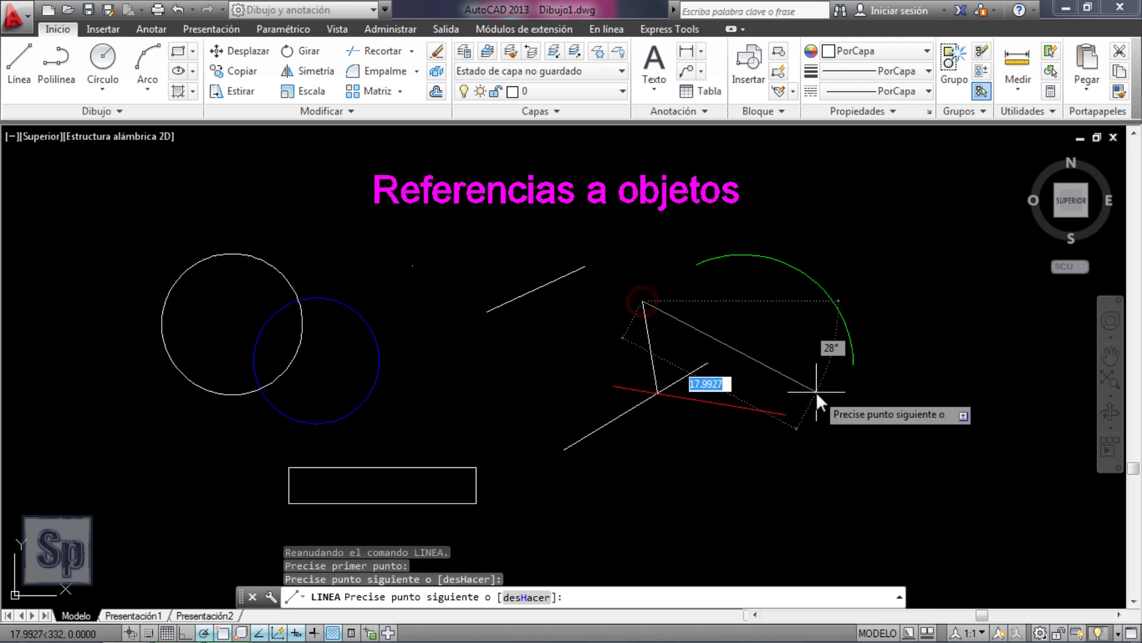
key(Escape)
click(648, 334)
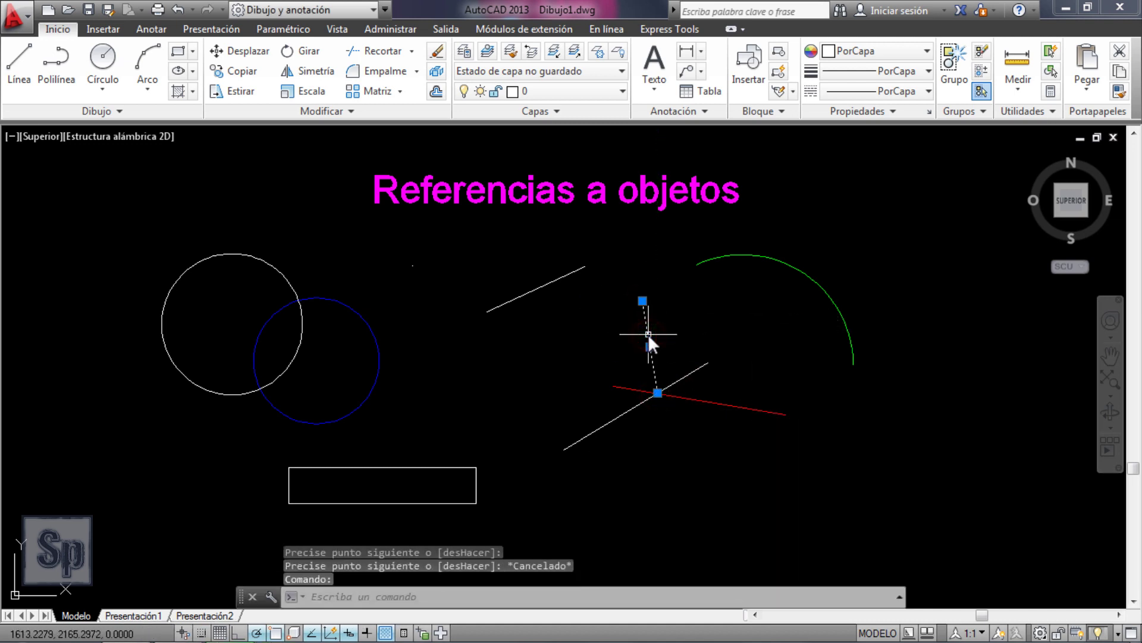
key(Delete)
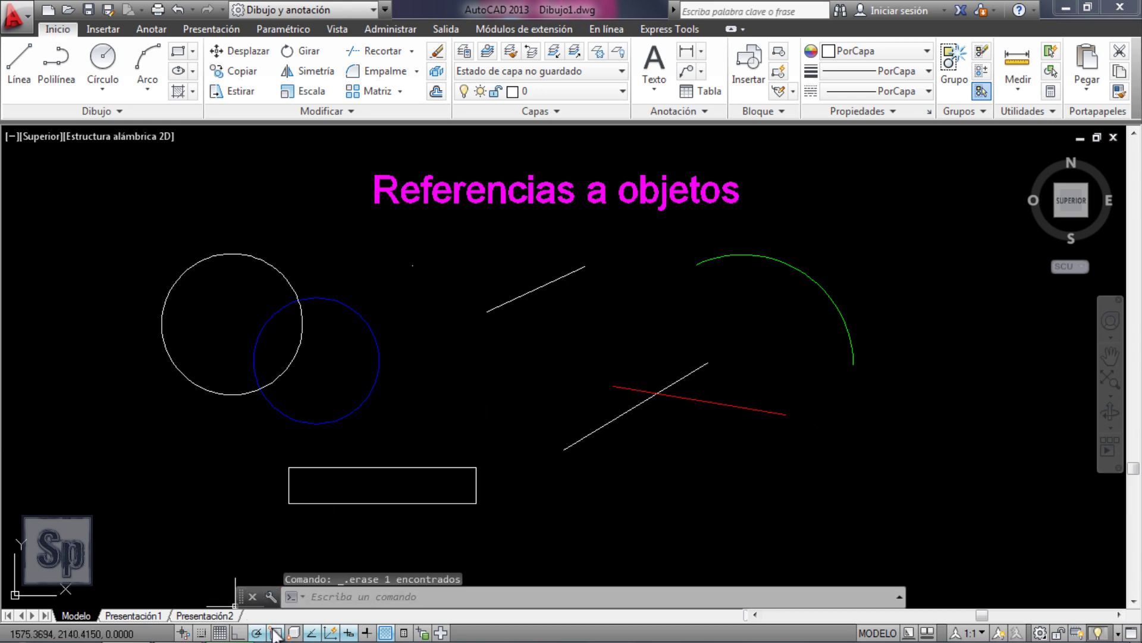
Turn off Intersección ficticia, Cercano and Tangente object snaps in the snap settings.
right_click(277, 630)
click(306, 598)
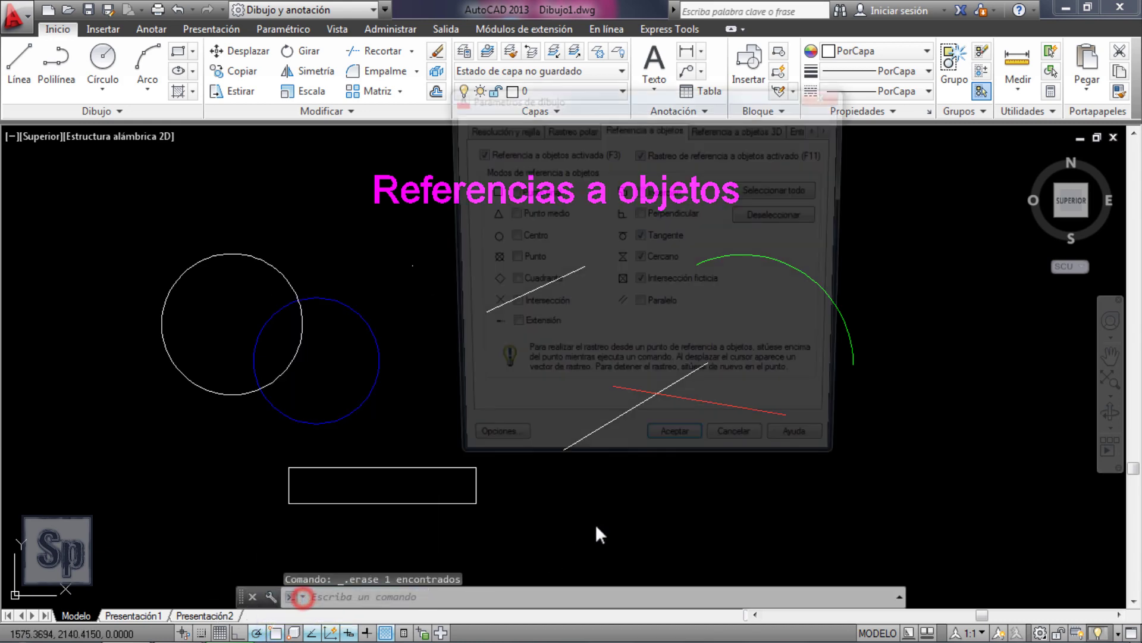
click(640, 283)
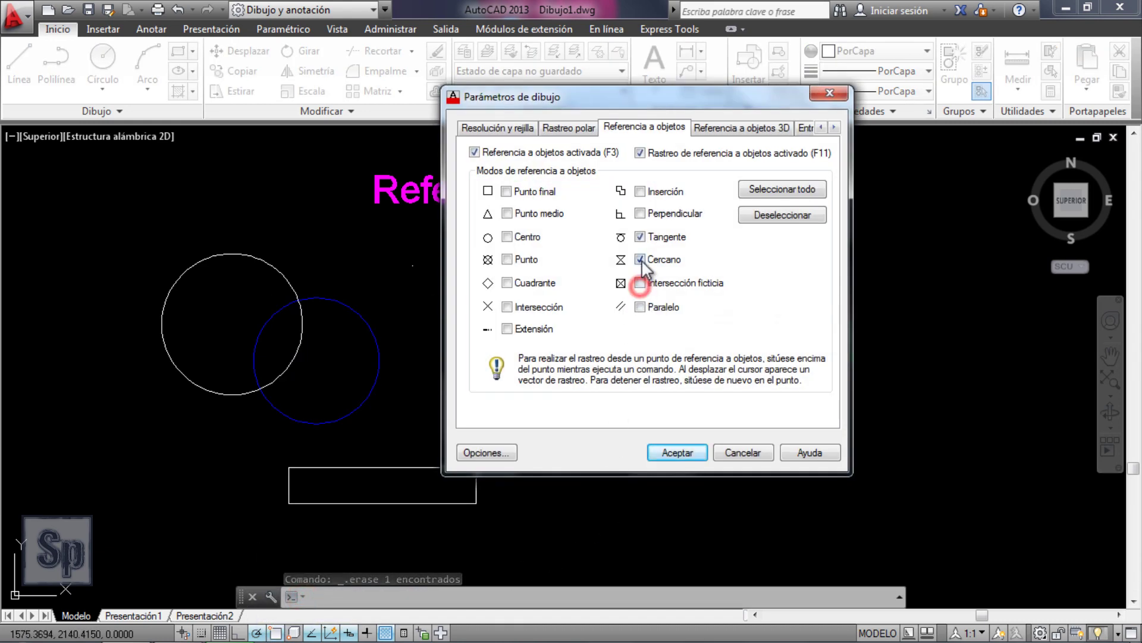
click(639, 260)
click(640, 236)
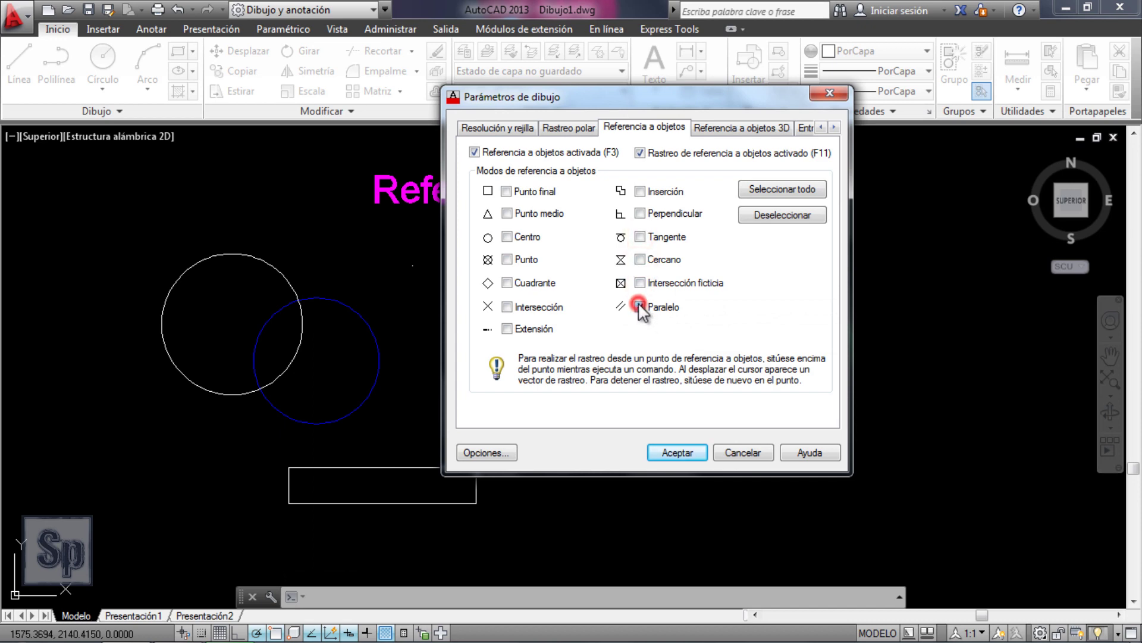
click(688, 456)
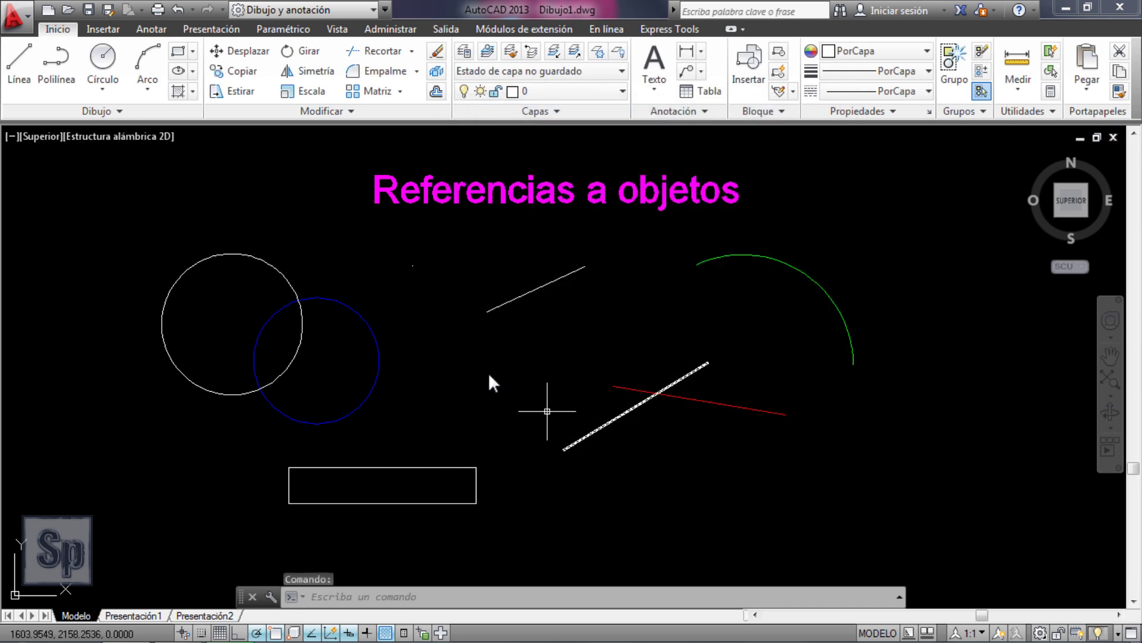
Draw a trial line parallel to the upper white line using the Paralelo snap.
click(25, 70)
scroll(545, 268, up, 4)
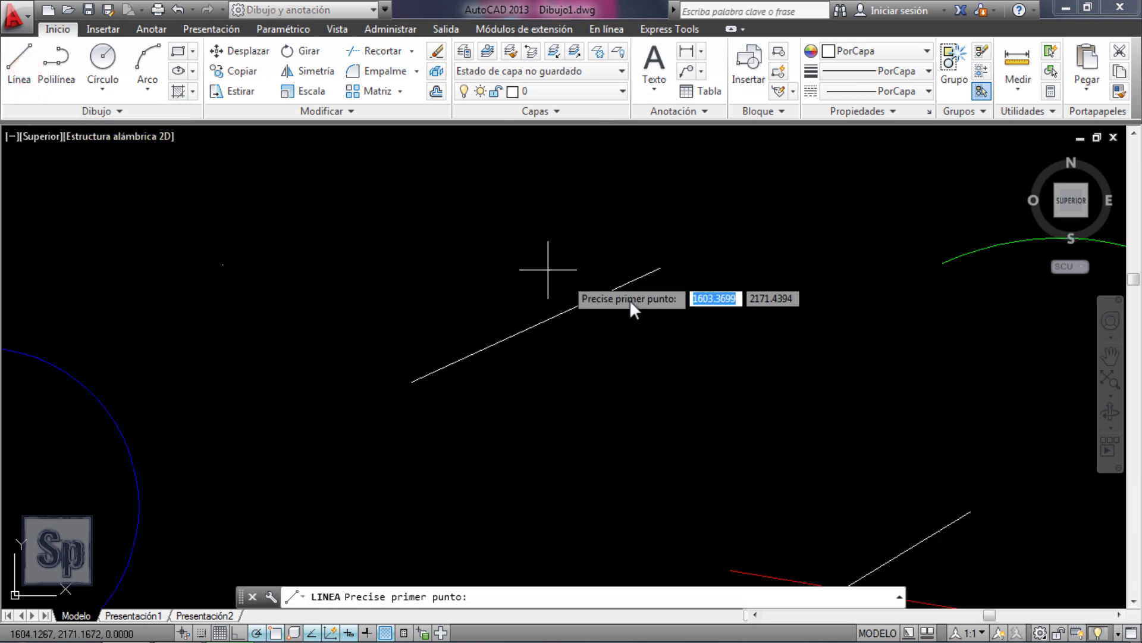
click(349, 322)
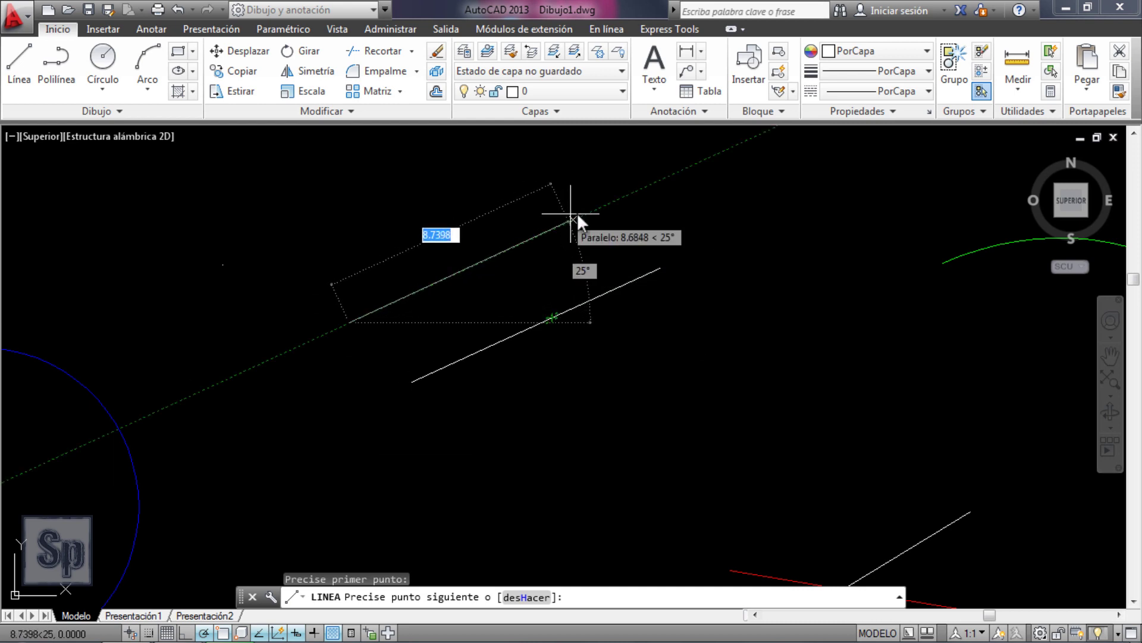
click(578, 219)
scroll(591, 378, down, 2)
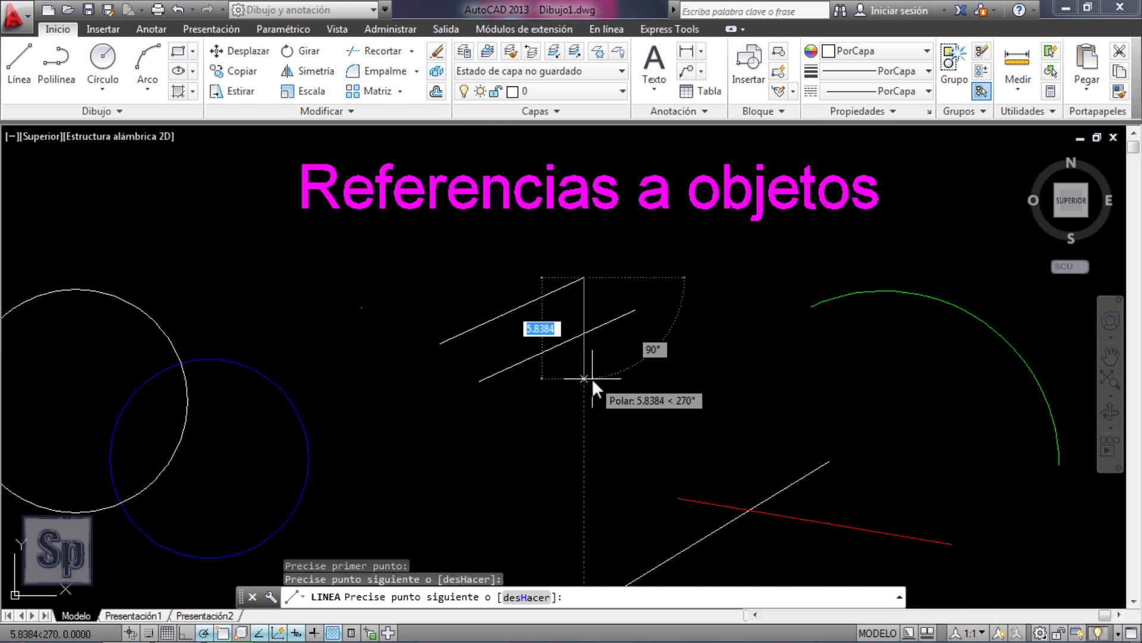
key(Escape)
Erase the parallel trial line to restore the original sample objects.
scroll(451, 277, down, 2)
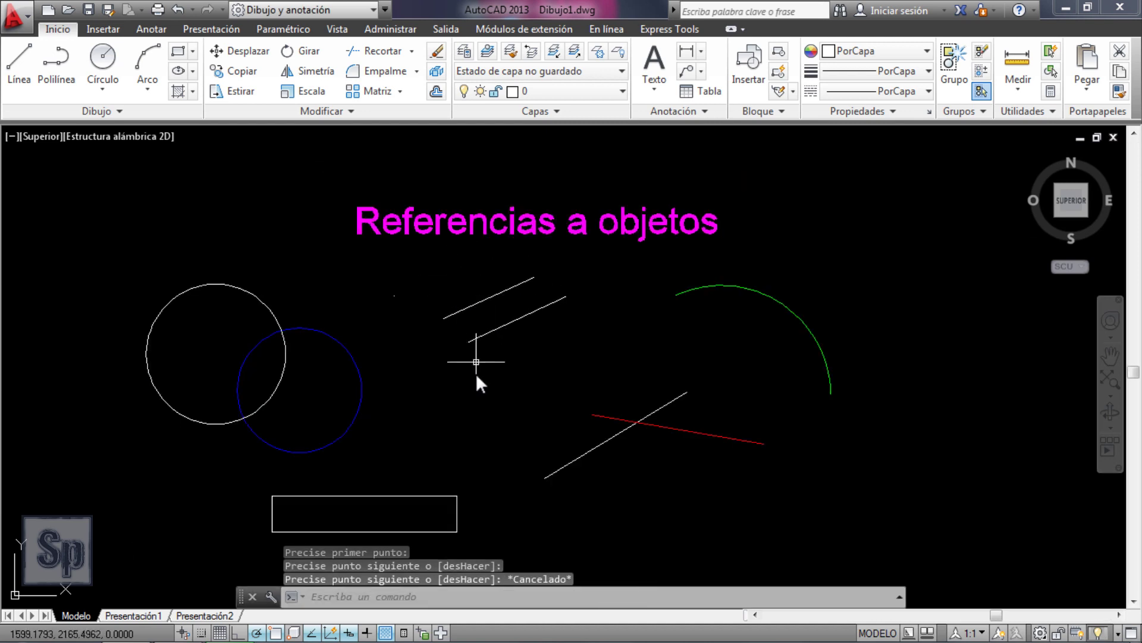
scroll(444, 239, down, 2)
scroll(452, 276, up, 2)
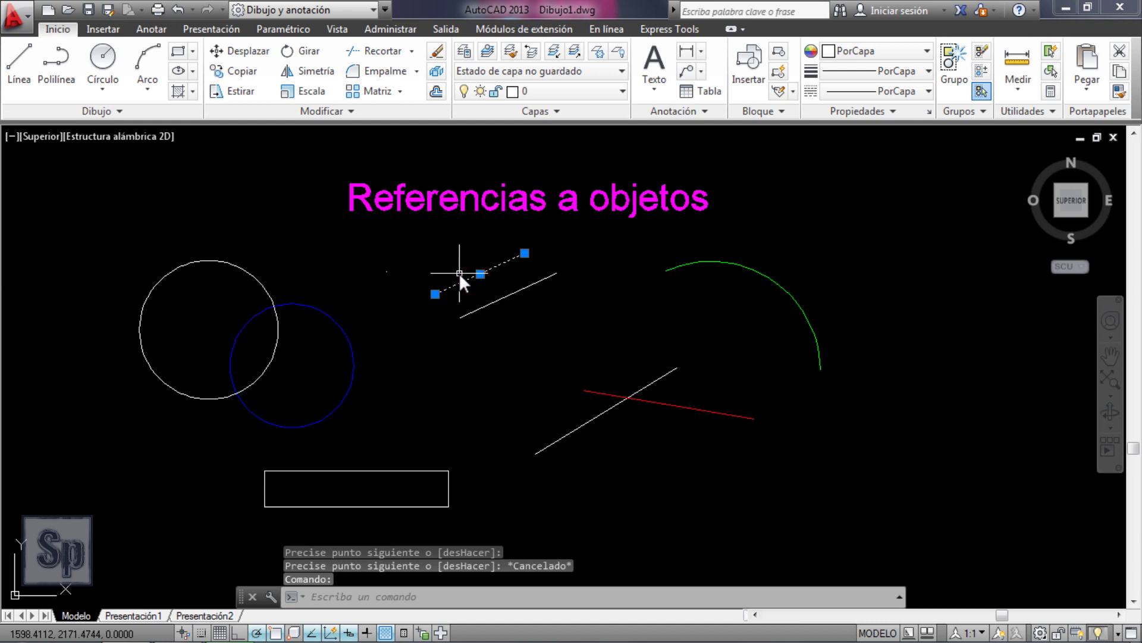
key(Delete)
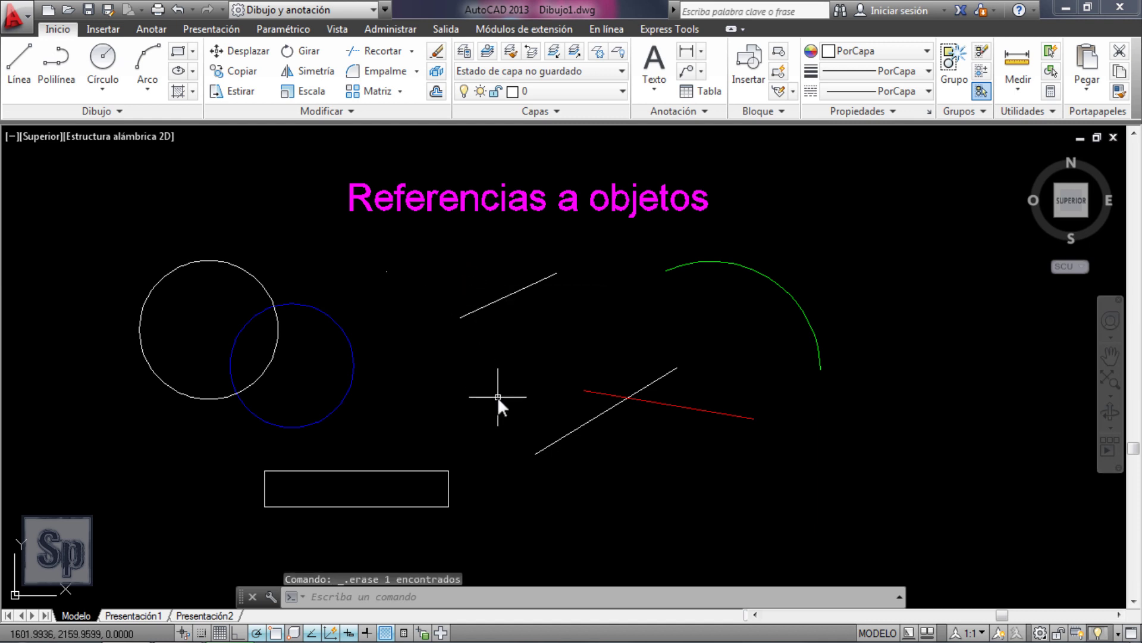